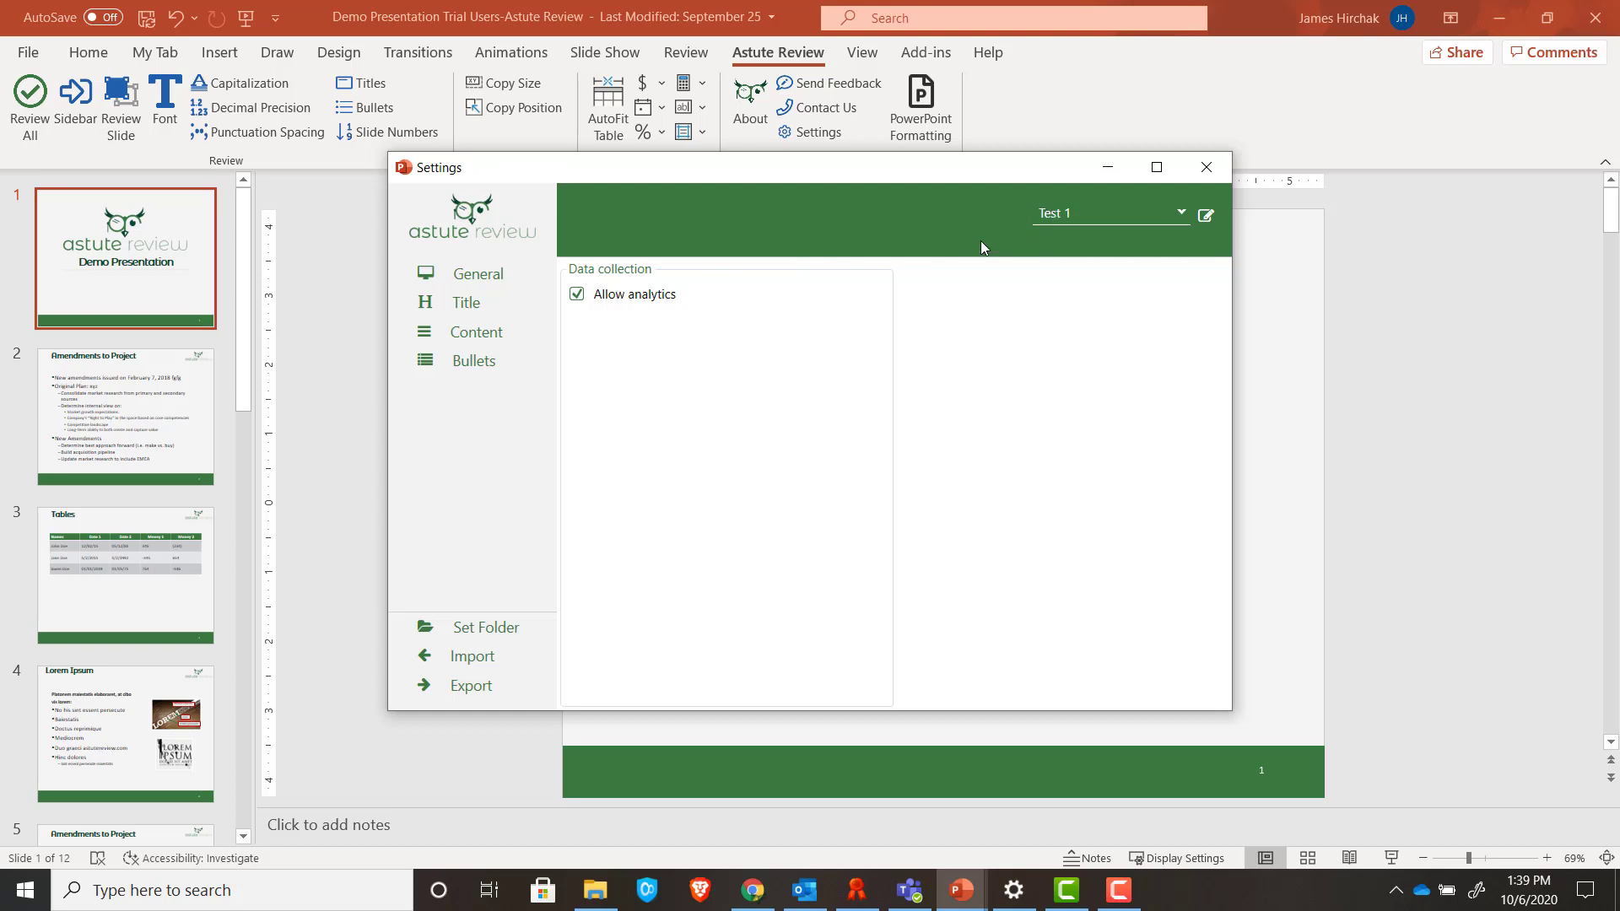
Enable the Font Family rule for titles in the Test 1 settings and set it to Bahnschrift.
{"action": "left_click", "coordinate": [521, 308]}
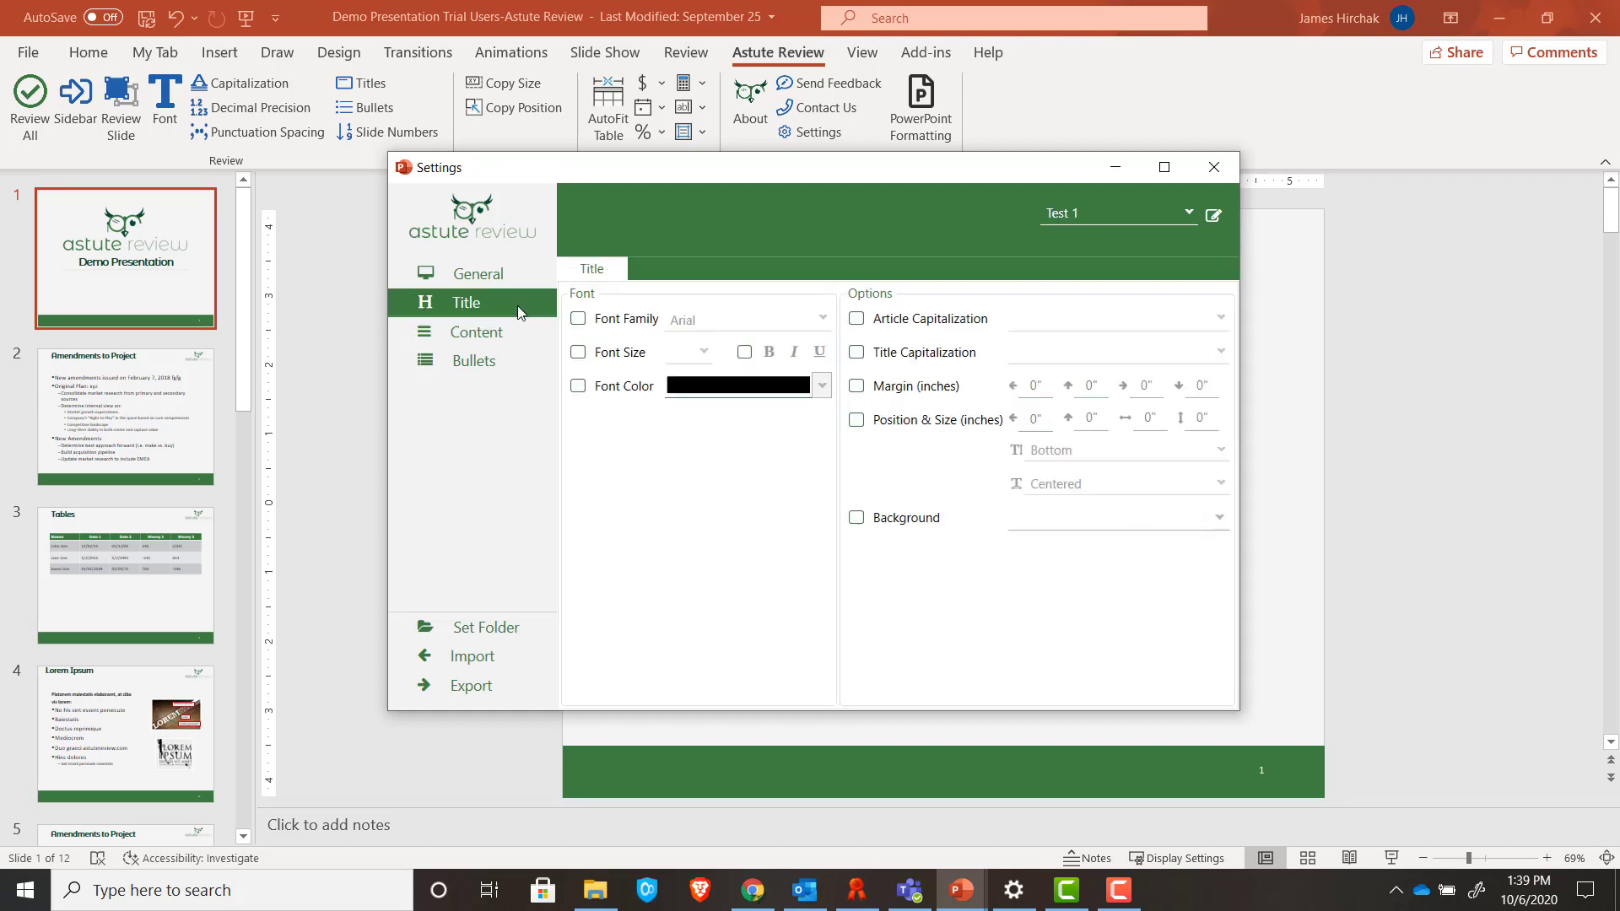
{"action": "left_click", "coordinate": [469, 362]}
{"action": "left_click", "coordinate": [578, 319]}
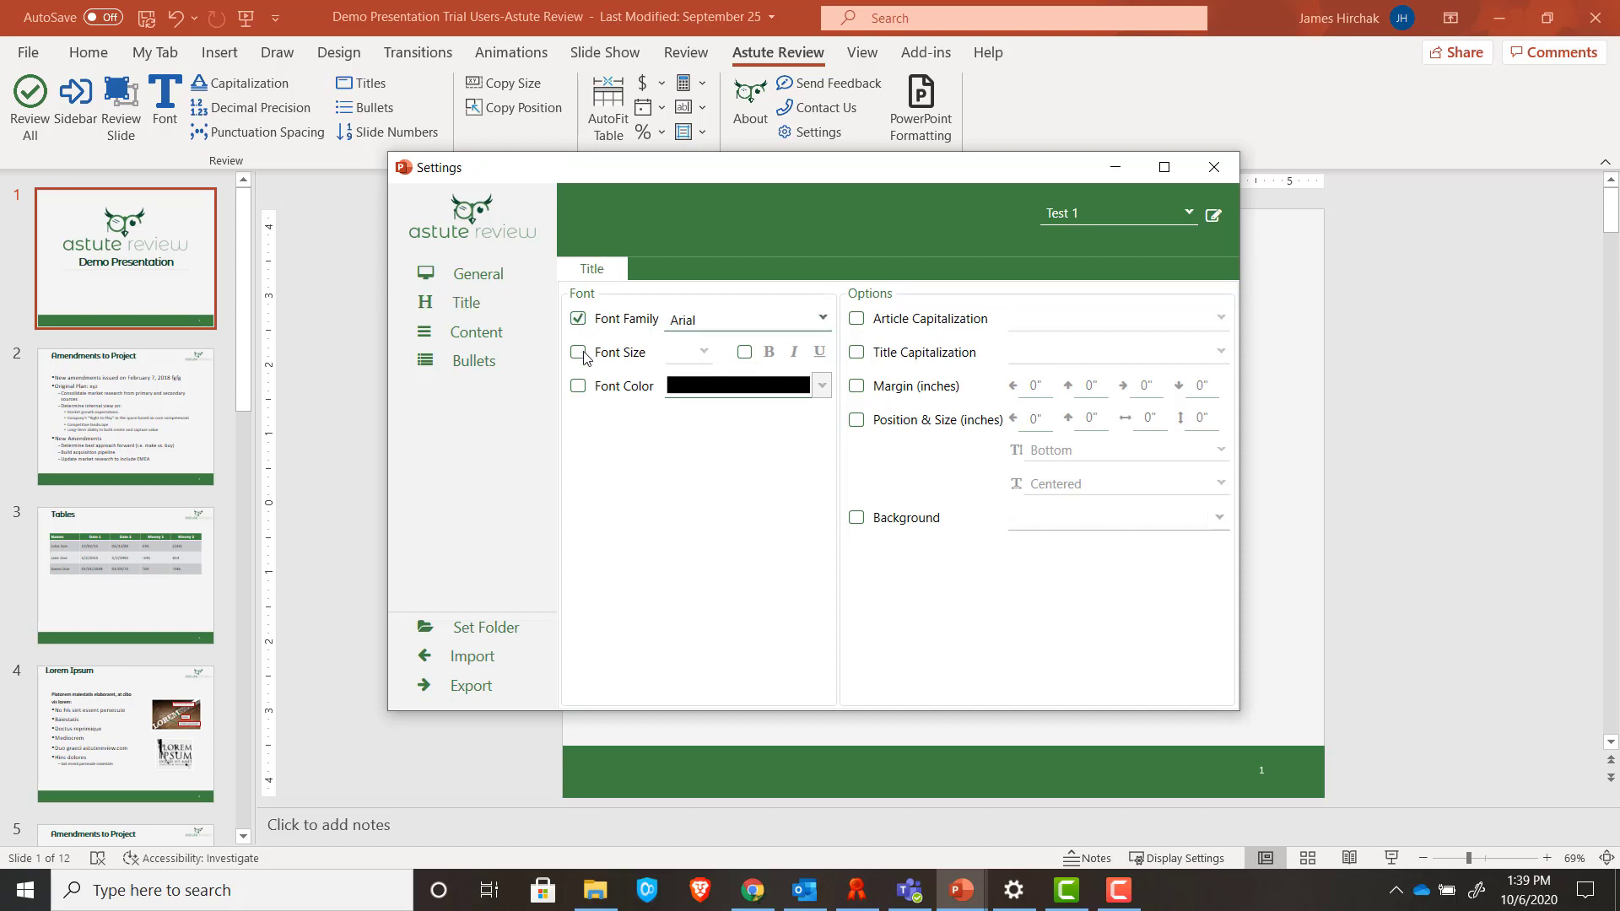
{"action": "left_click", "coordinate": [708, 324]}
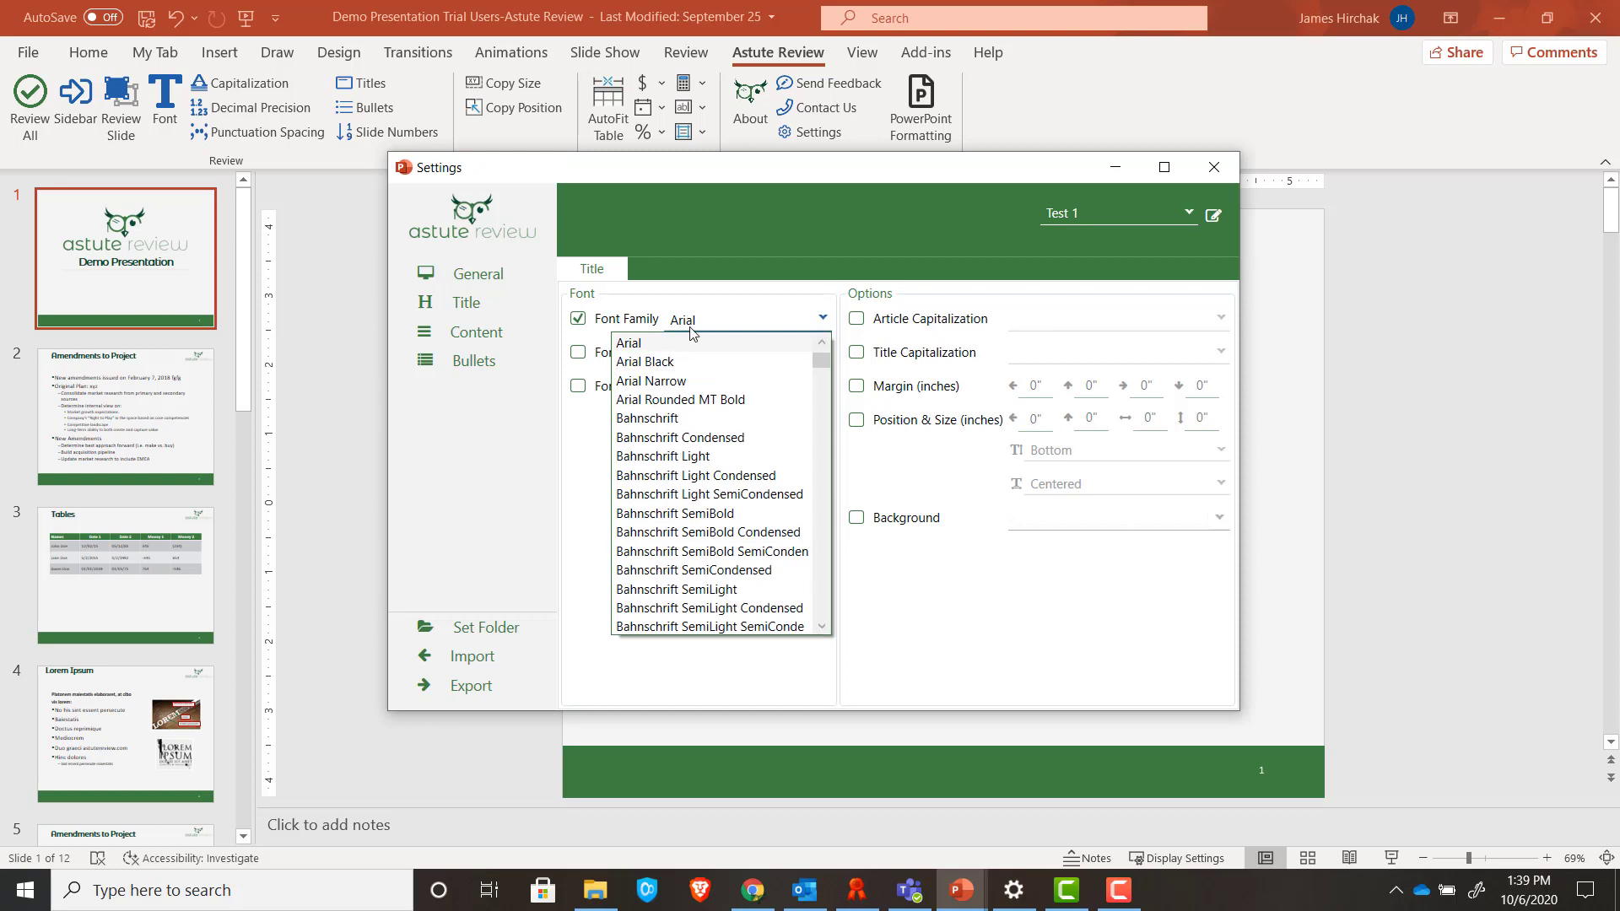
{"action": "left_click", "coordinate": [708, 422]}
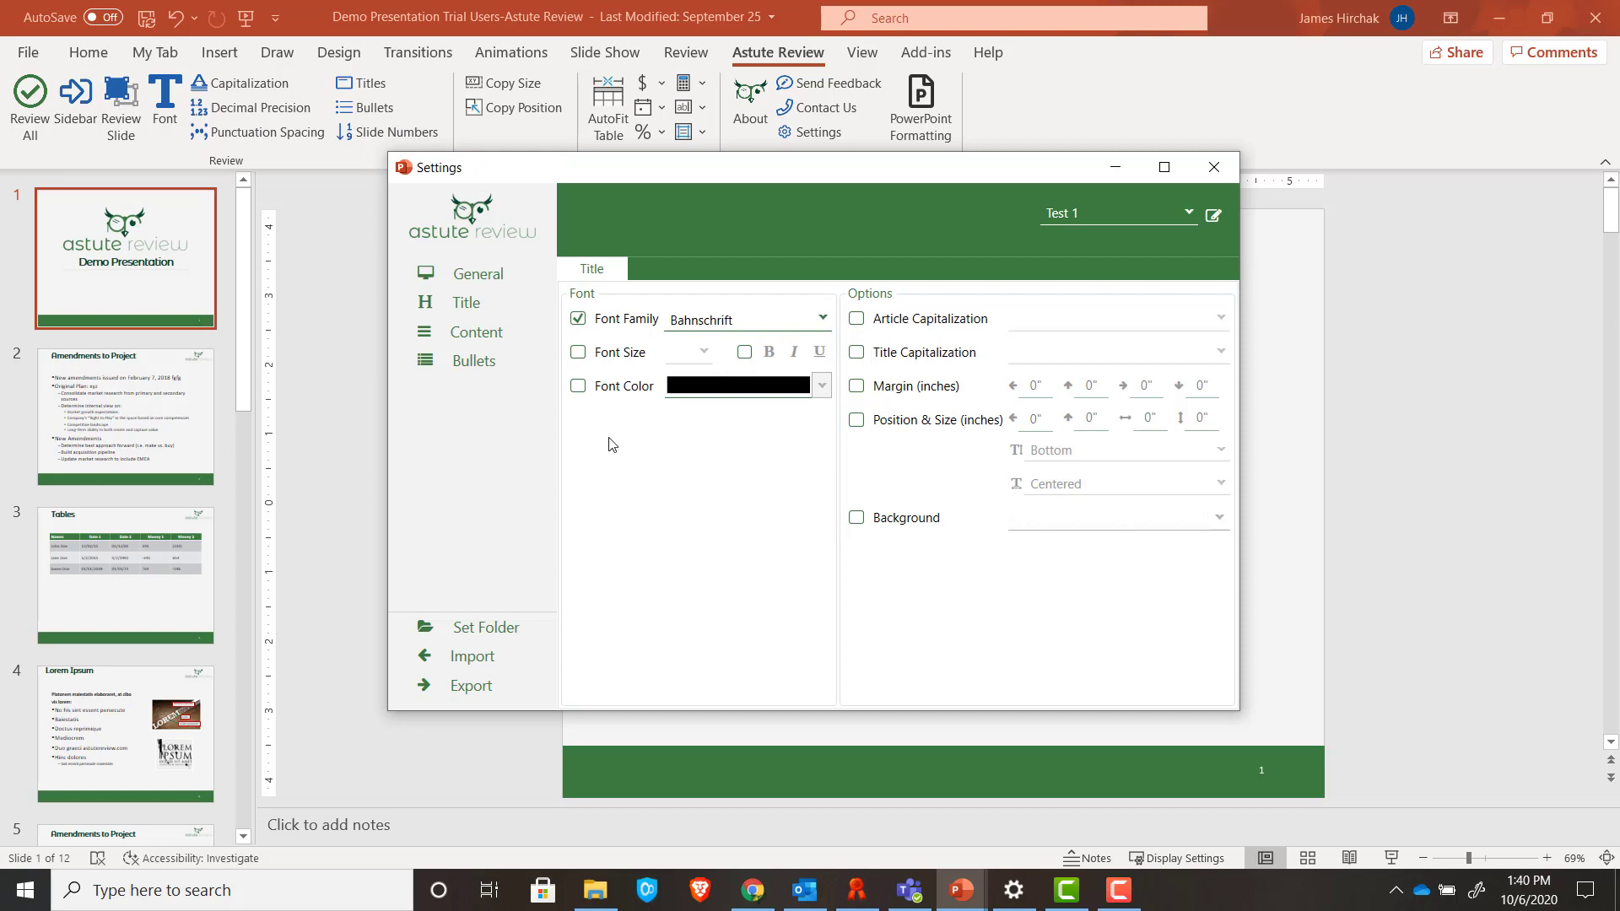
Enable the Font Size and Font Color rules for titles and switch both off again.
{"action": "left_click", "coordinate": [578, 353]}
{"action": "left_click", "coordinate": [580, 387]}
{"action": "left_click", "coordinate": [579, 354]}
{"action": "left_click", "coordinate": [579, 389]}
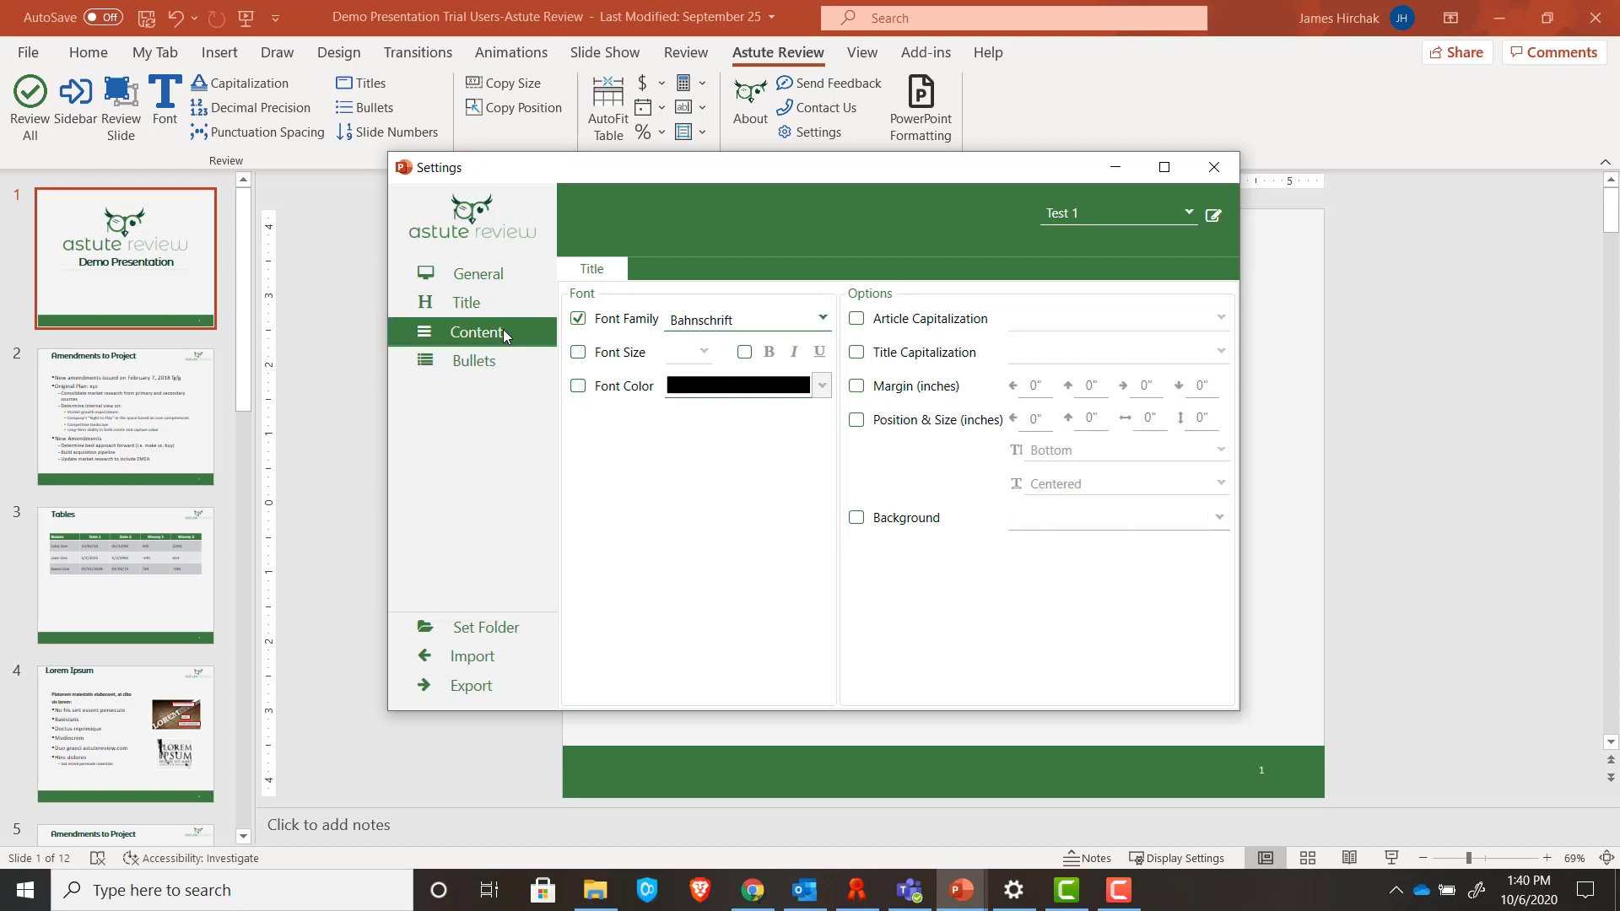
Enable the Level 1 bullet rule and add bullet levels 2 to 4.
{"action": "left_click", "coordinate": [501, 361]}
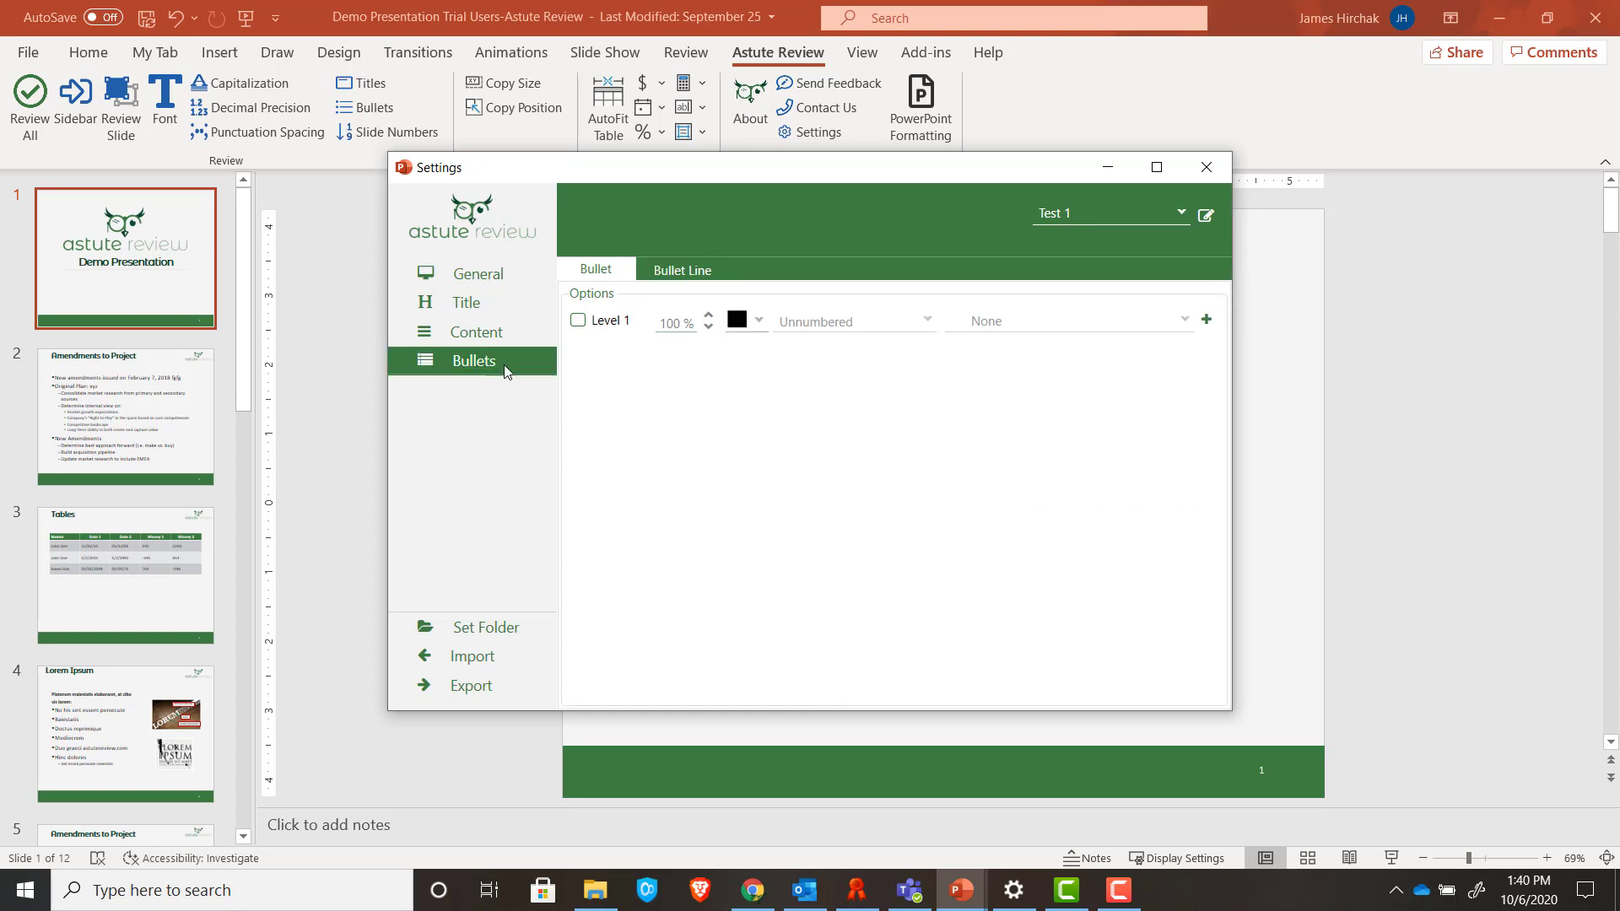
{"action": "left_click", "coordinate": [578, 319]}
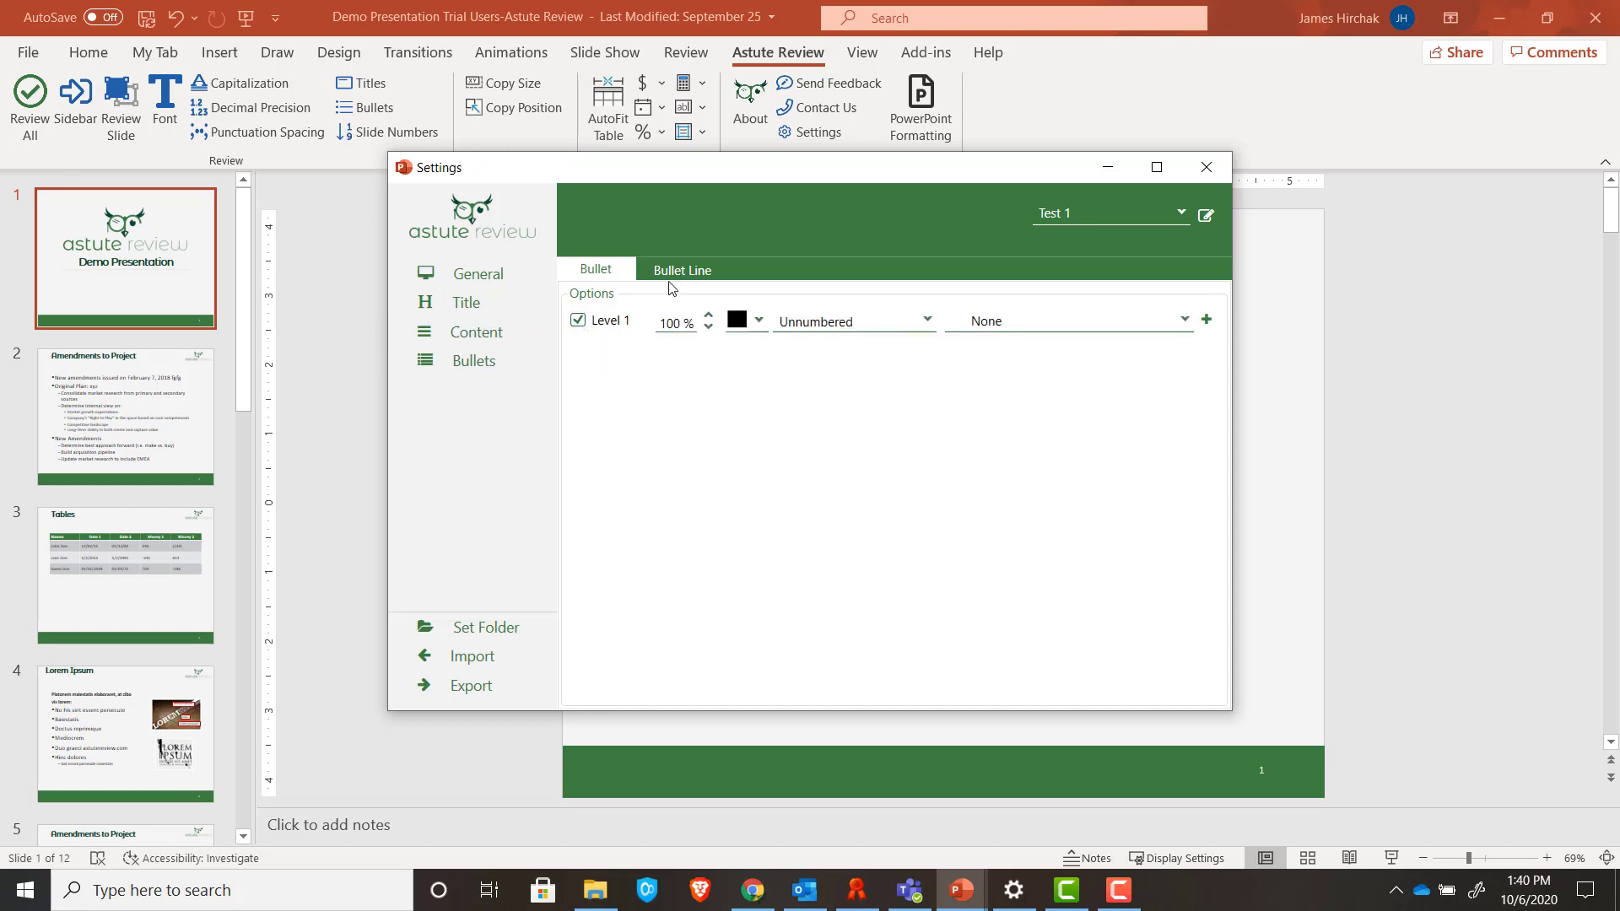
{"action": "left_click", "coordinate": [1206, 320]}
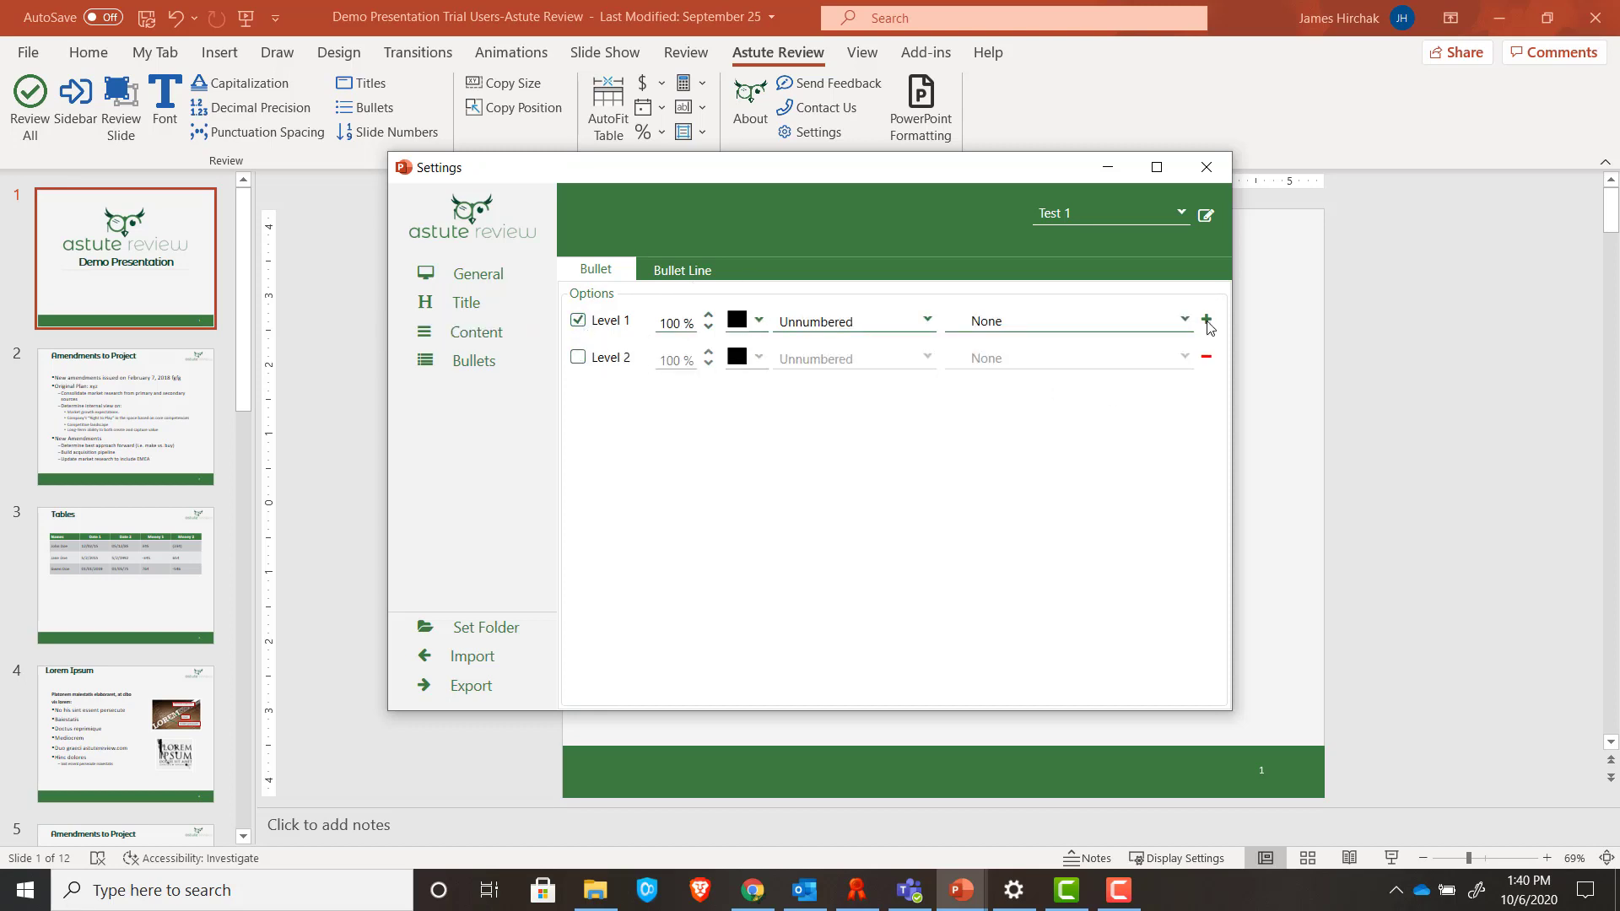
{"action": "left_click", "coordinate": [1206, 320]}
{"action": "left_click", "coordinate": [1206, 320]}
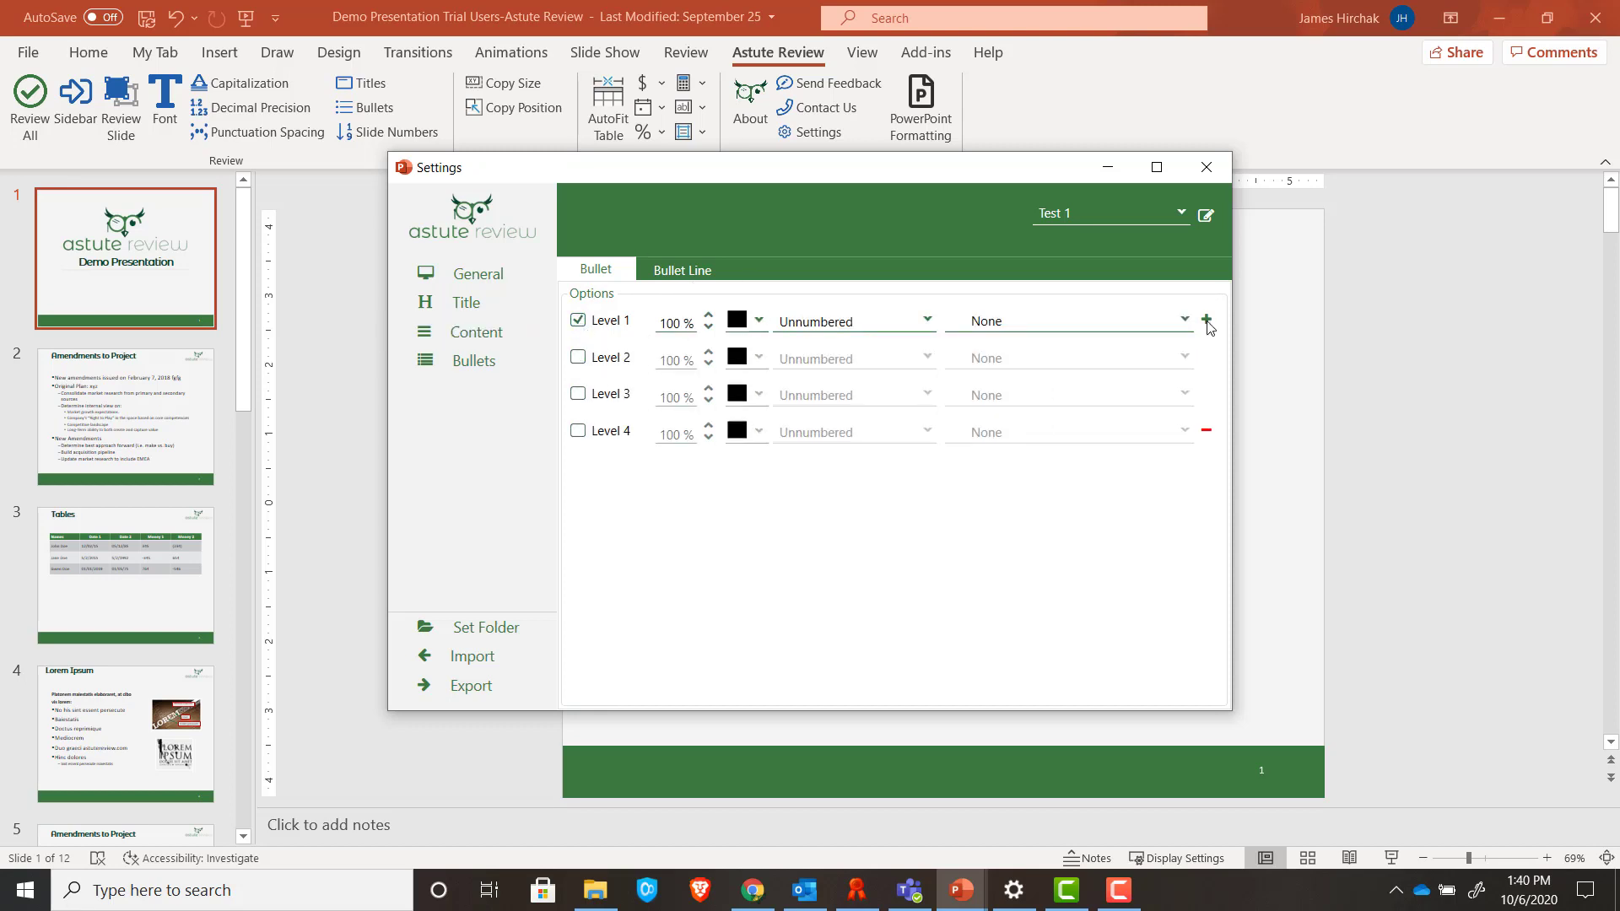
Remove bullet levels 4 and 3 and add both levels back.
{"action": "left_click", "coordinate": [1206, 430]}
{"action": "left_click", "coordinate": [1206, 394]}
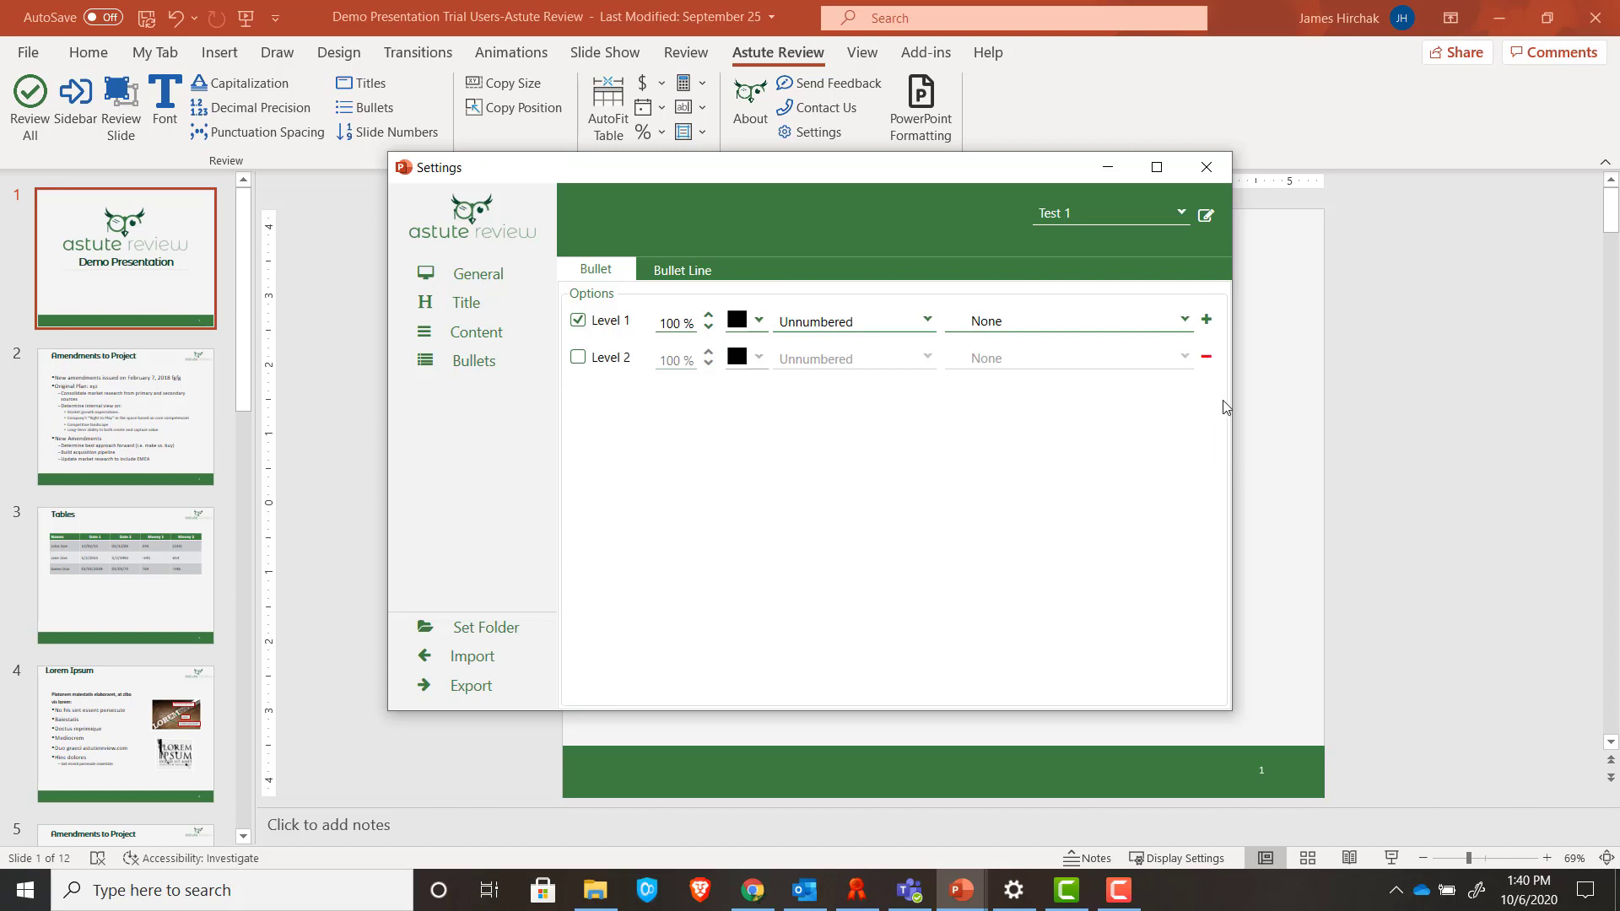
{"action": "left_click", "coordinate": [1206, 320]}
{"action": "left_click", "coordinate": [1206, 320]}
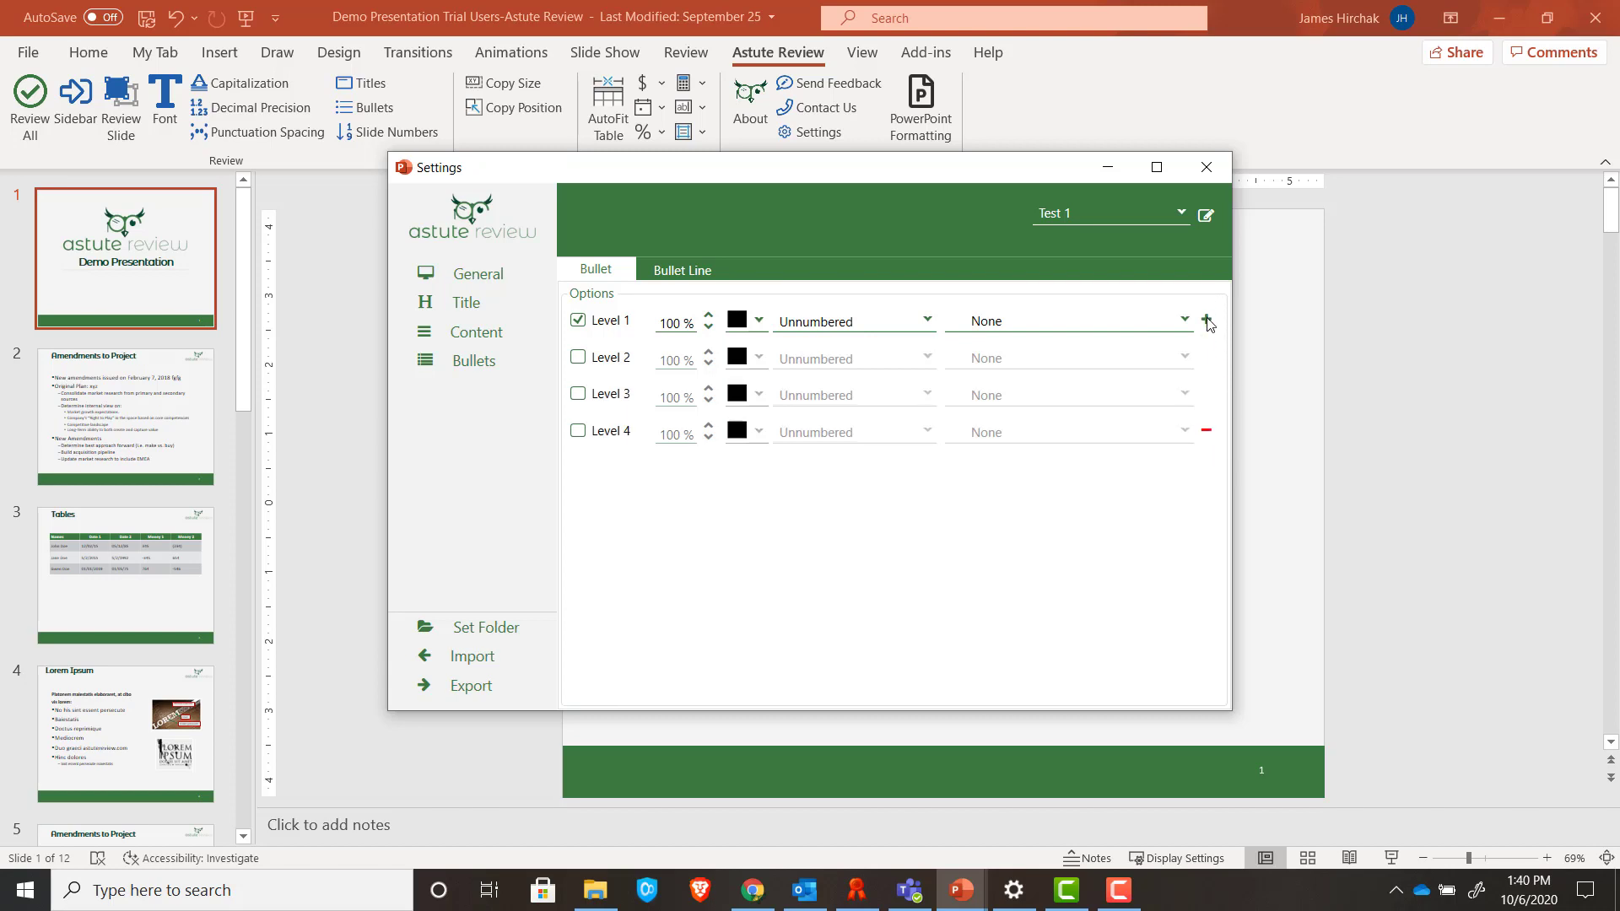
Set the Level 1 bullet style to Hyphen Bullet.
{"action": "left_click", "coordinate": [1037, 326]}
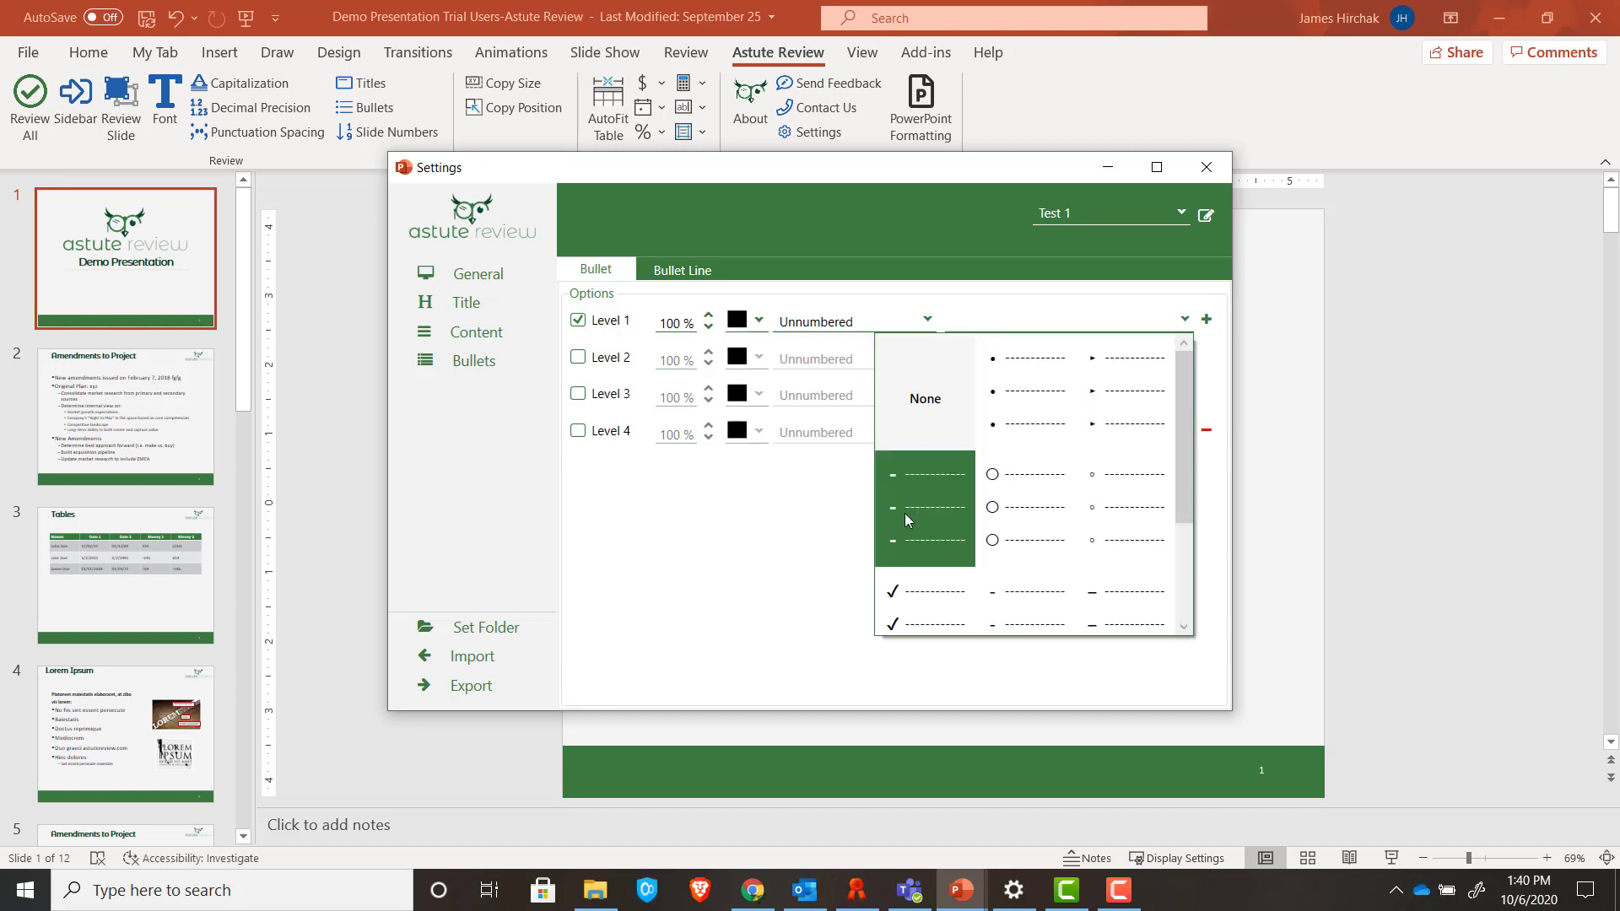
{"action": "scroll", "coordinate": [1140, 538], "scroll_direction": "down", "scroll_amount": 1}
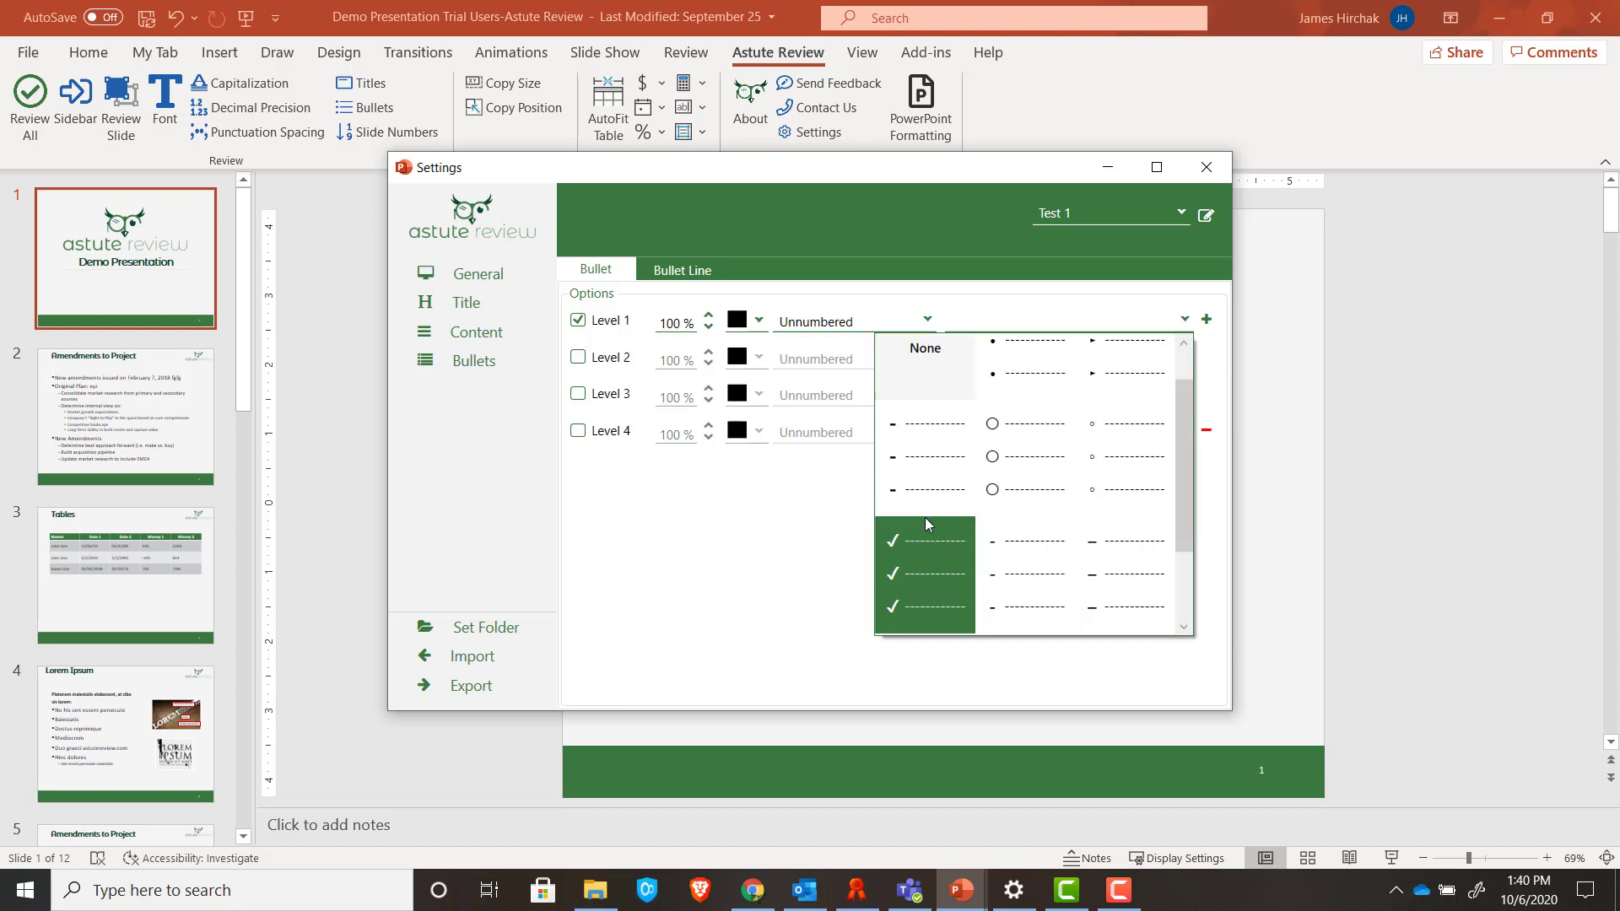
{"action": "scroll", "coordinate": [1125, 445], "scroll_direction": "up", "scroll_amount": 1}
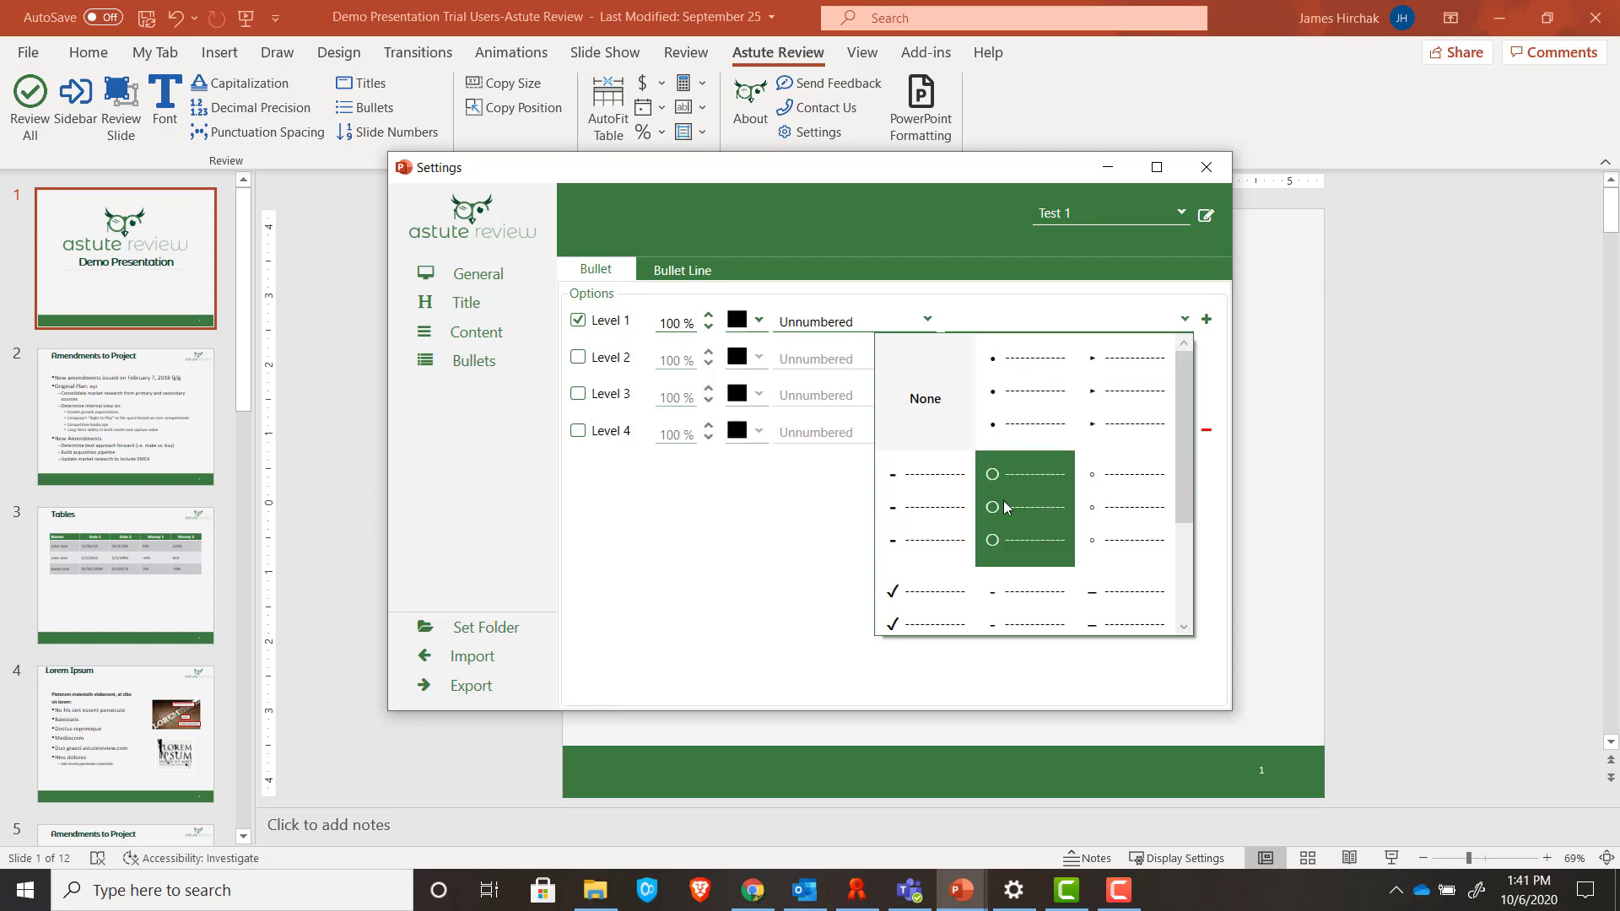
{"action": "left_click", "coordinate": [940, 509]}
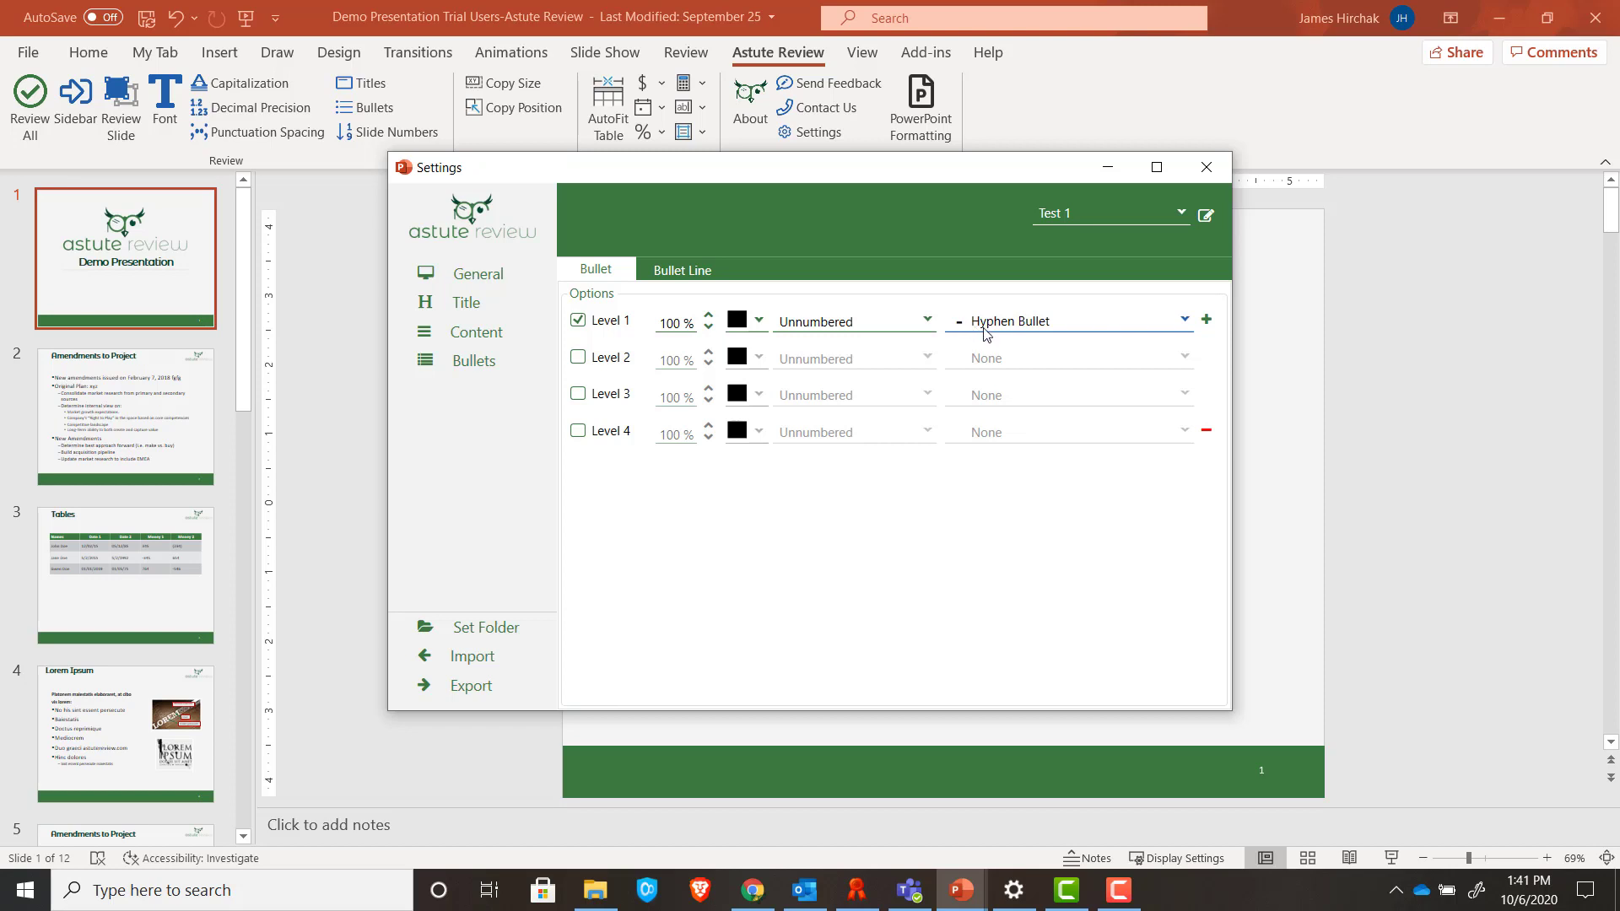
Reset the Level 1 bullet style to None.
{"action": "left_click", "coordinate": [1123, 326]}
{"action": "scroll", "coordinate": [915, 372], "scroll_direction": "up", "scroll_amount": 1}
{"action": "left_click", "coordinate": [914, 371]}
Enable the Level 1 rule for bullet lines and set its font size to 12.
{"action": "left_click", "coordinate": [697, 274]}
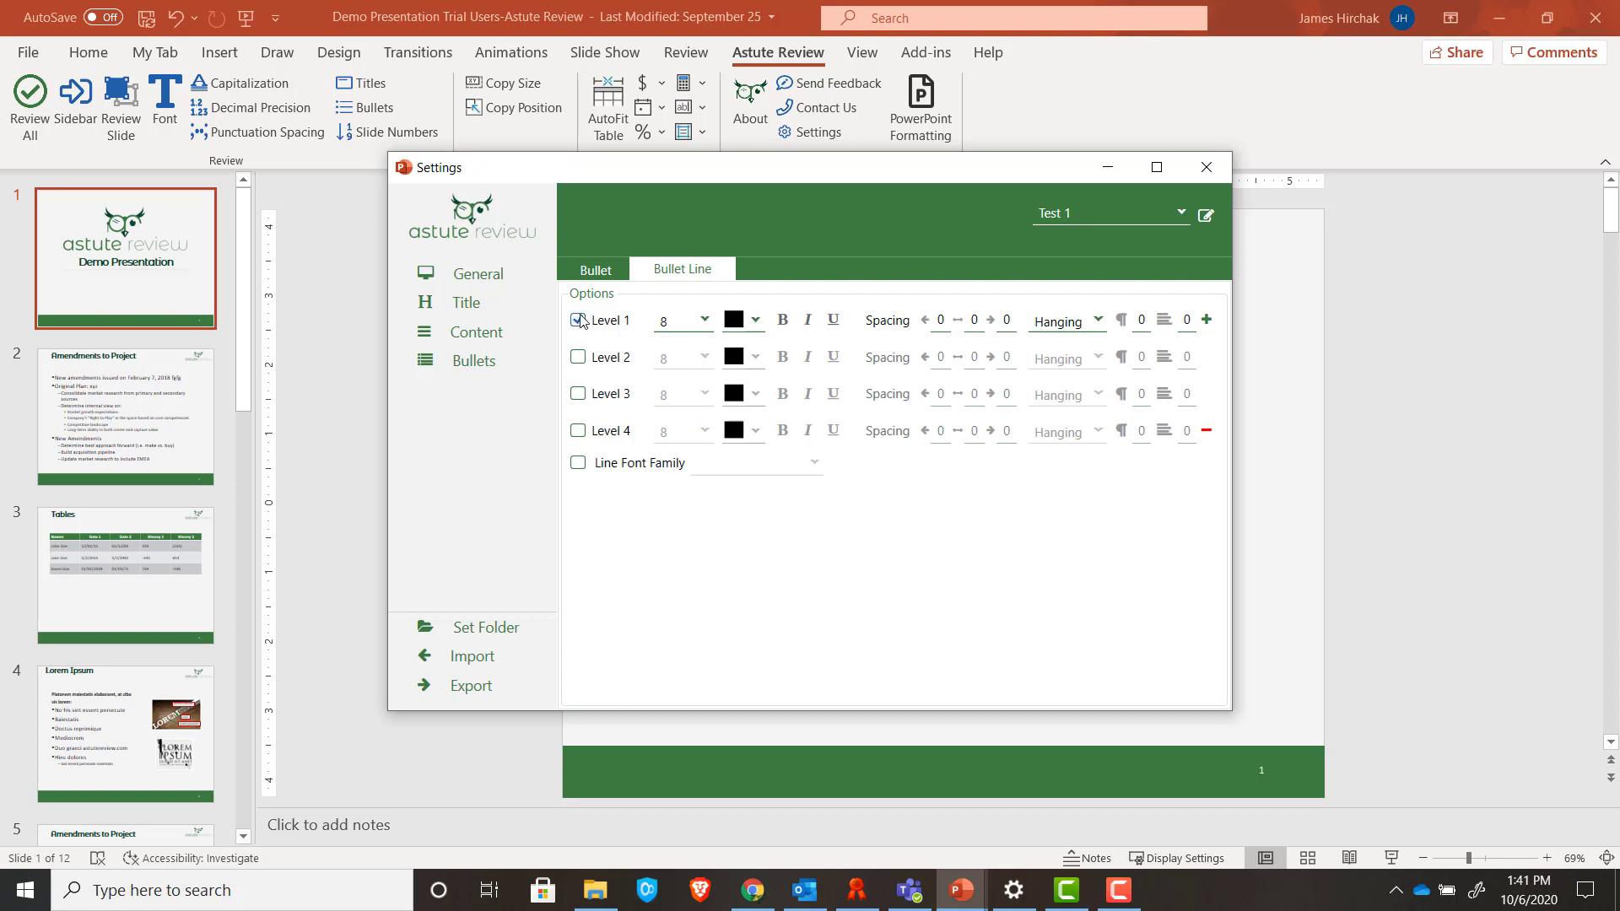
{"action": "left_click", "coordinate": [707, 321]}
{"action": "mouse_move", "coordinate": [697, 361]}
{"action": "left_mouse_down"}
{"action": "mouse_move", "coordinate": [716, 517]}
{"action": "mouse_move", "coordinate": [693, 363]}
{"action": "left_mouse_up"}
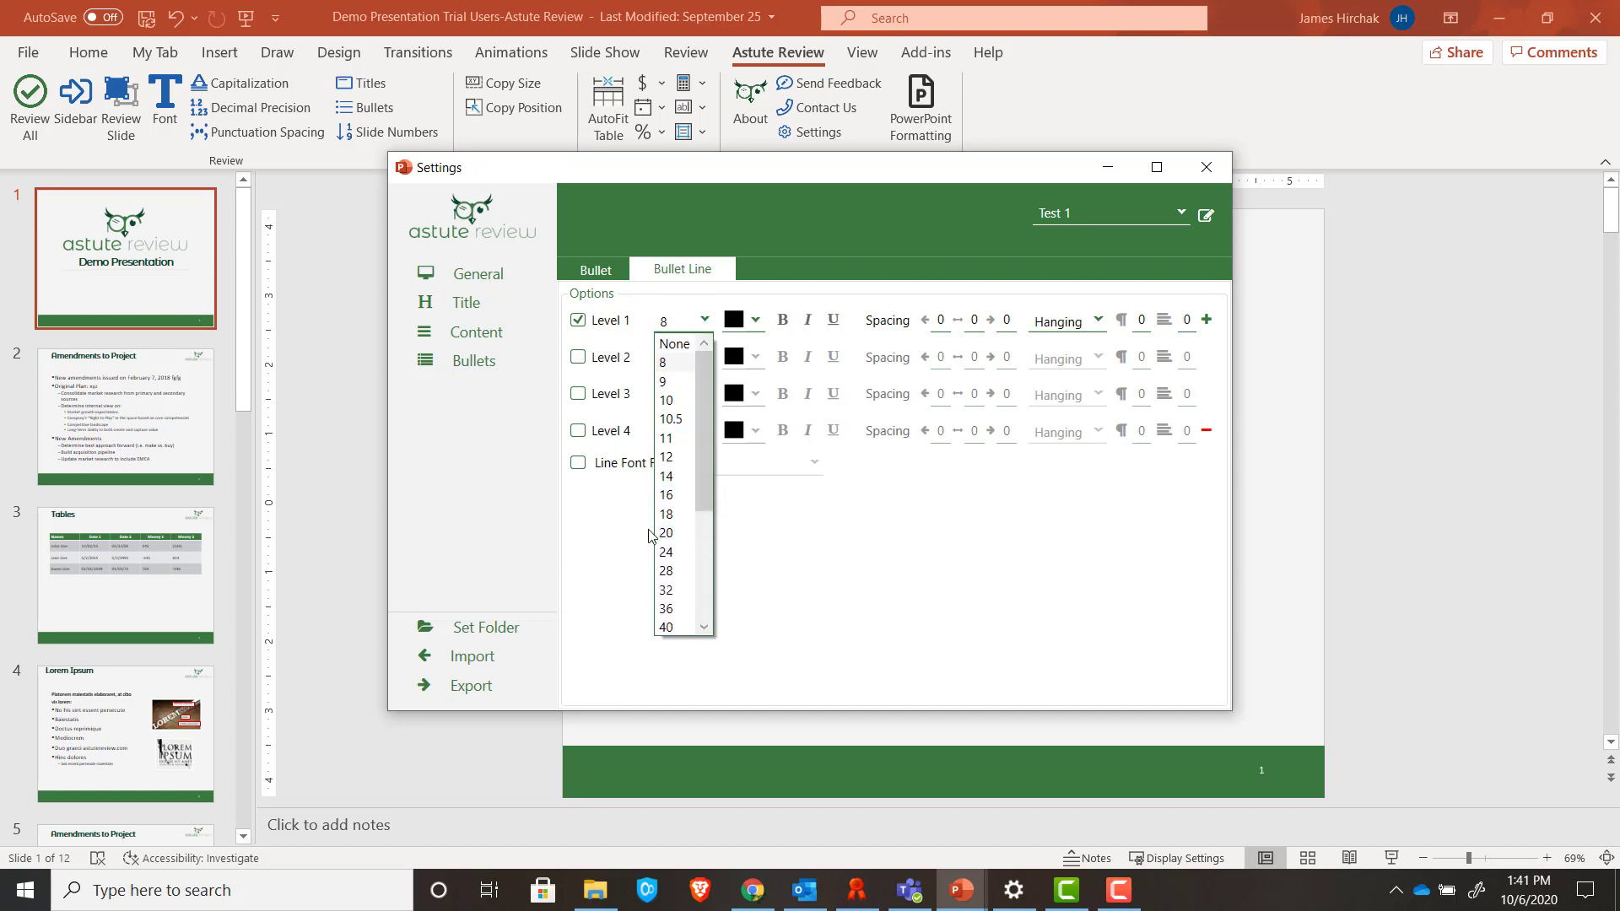
{"action": "left_click", "coordinate": [666, 458]}
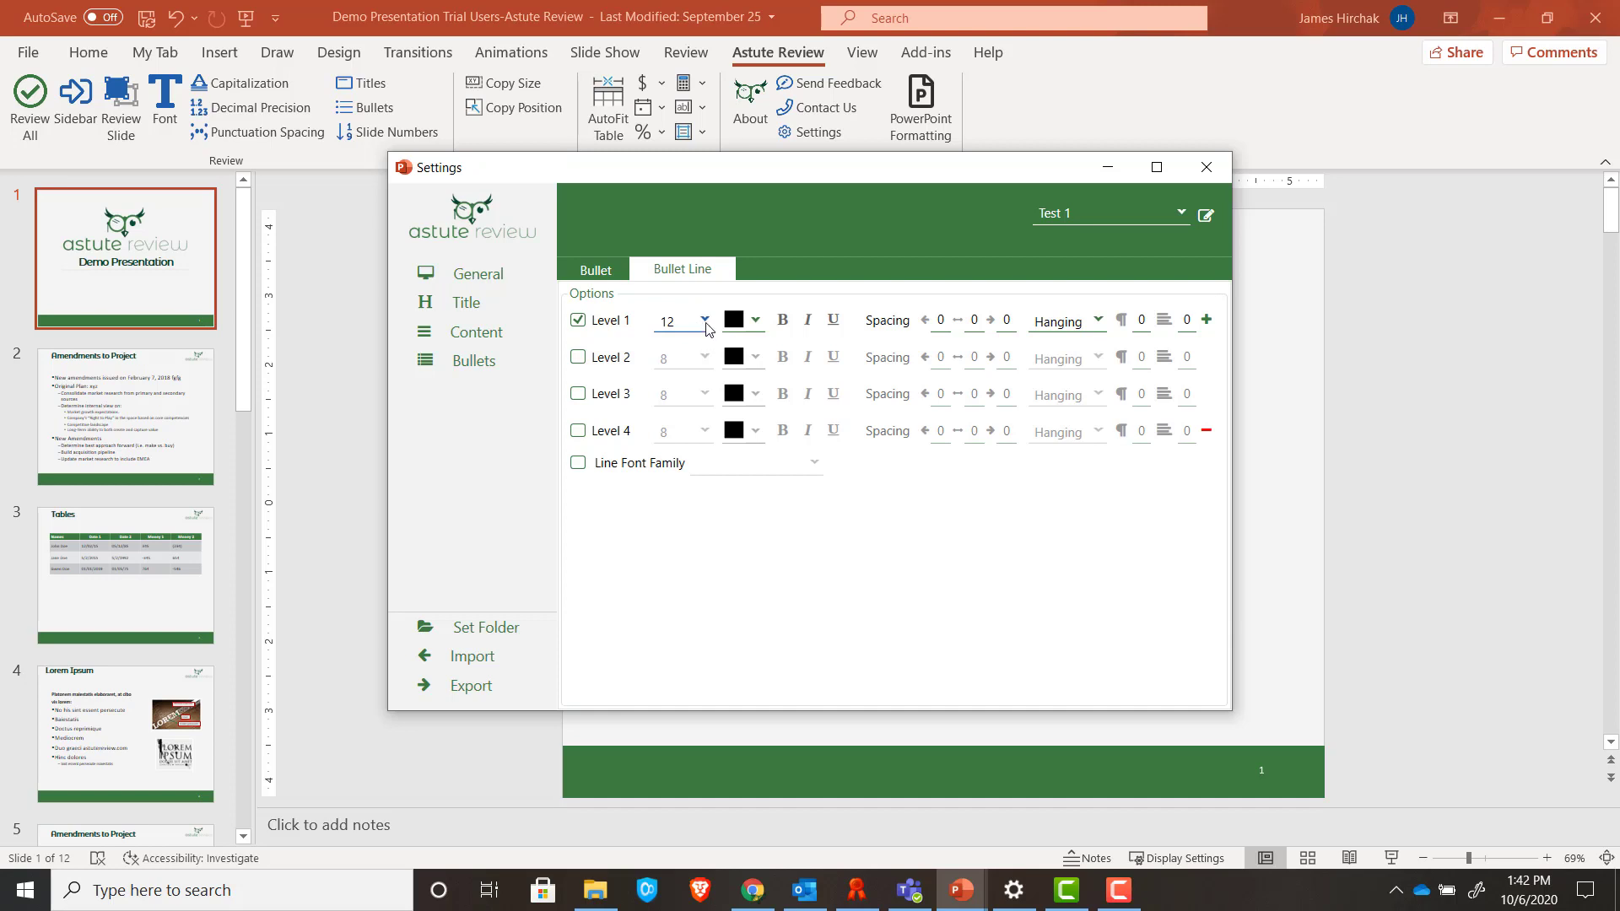
Set the Level 1 bullet line font size to None.
{"action": "left_click", "coordinate": [705, 322]}
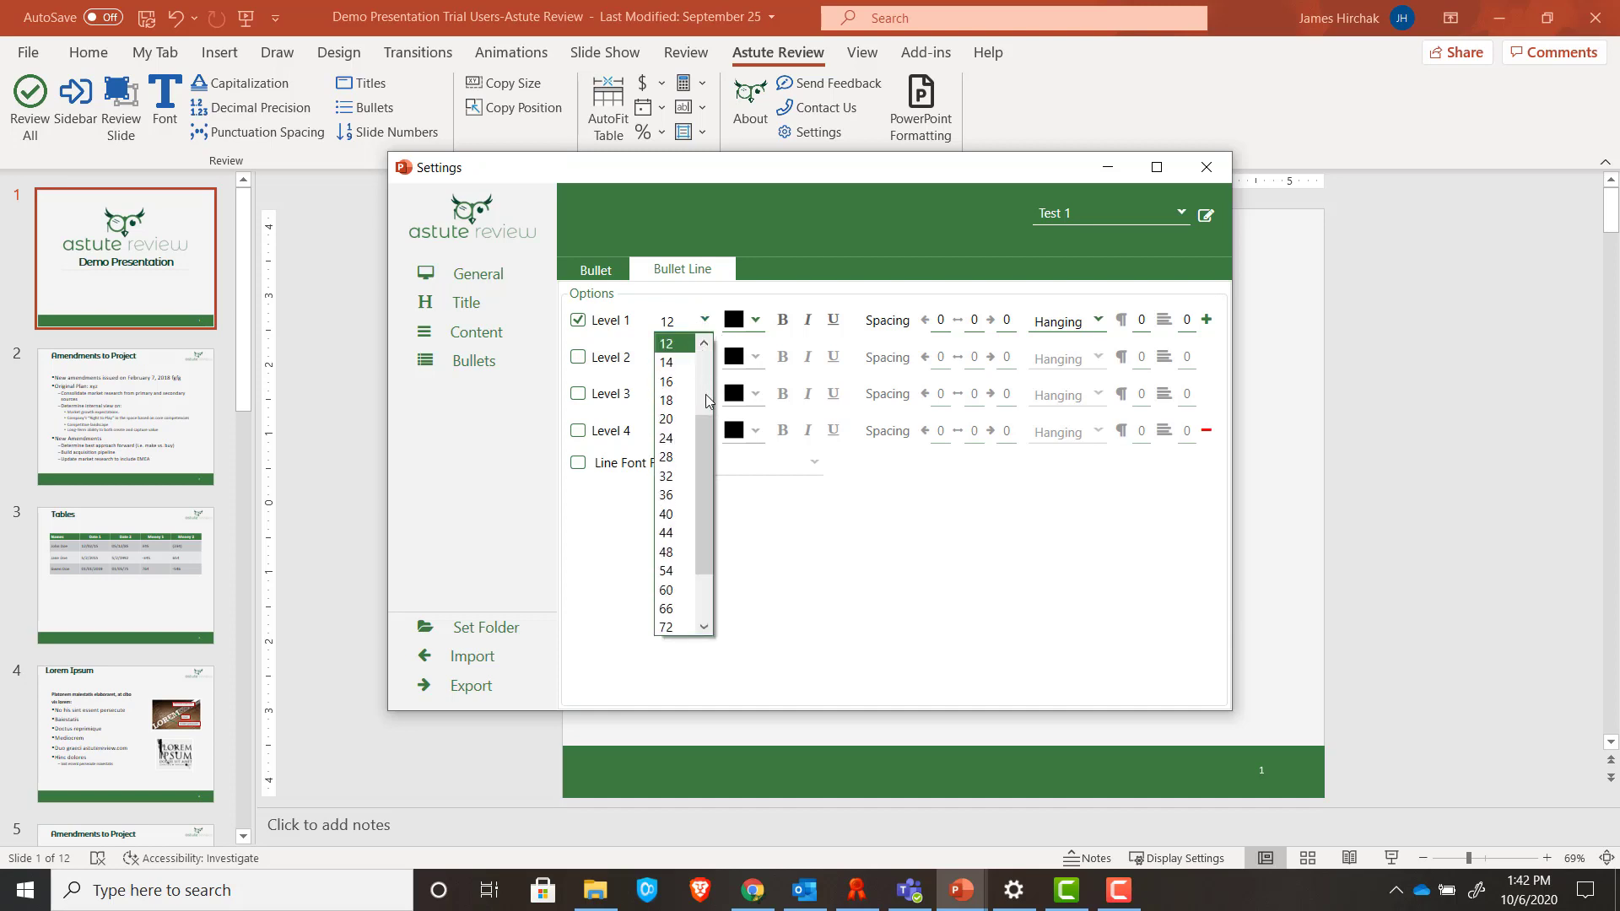
{"action": "left_click_drag", "start_coordinate": [705, 463], "coordinate": [710, 391]}
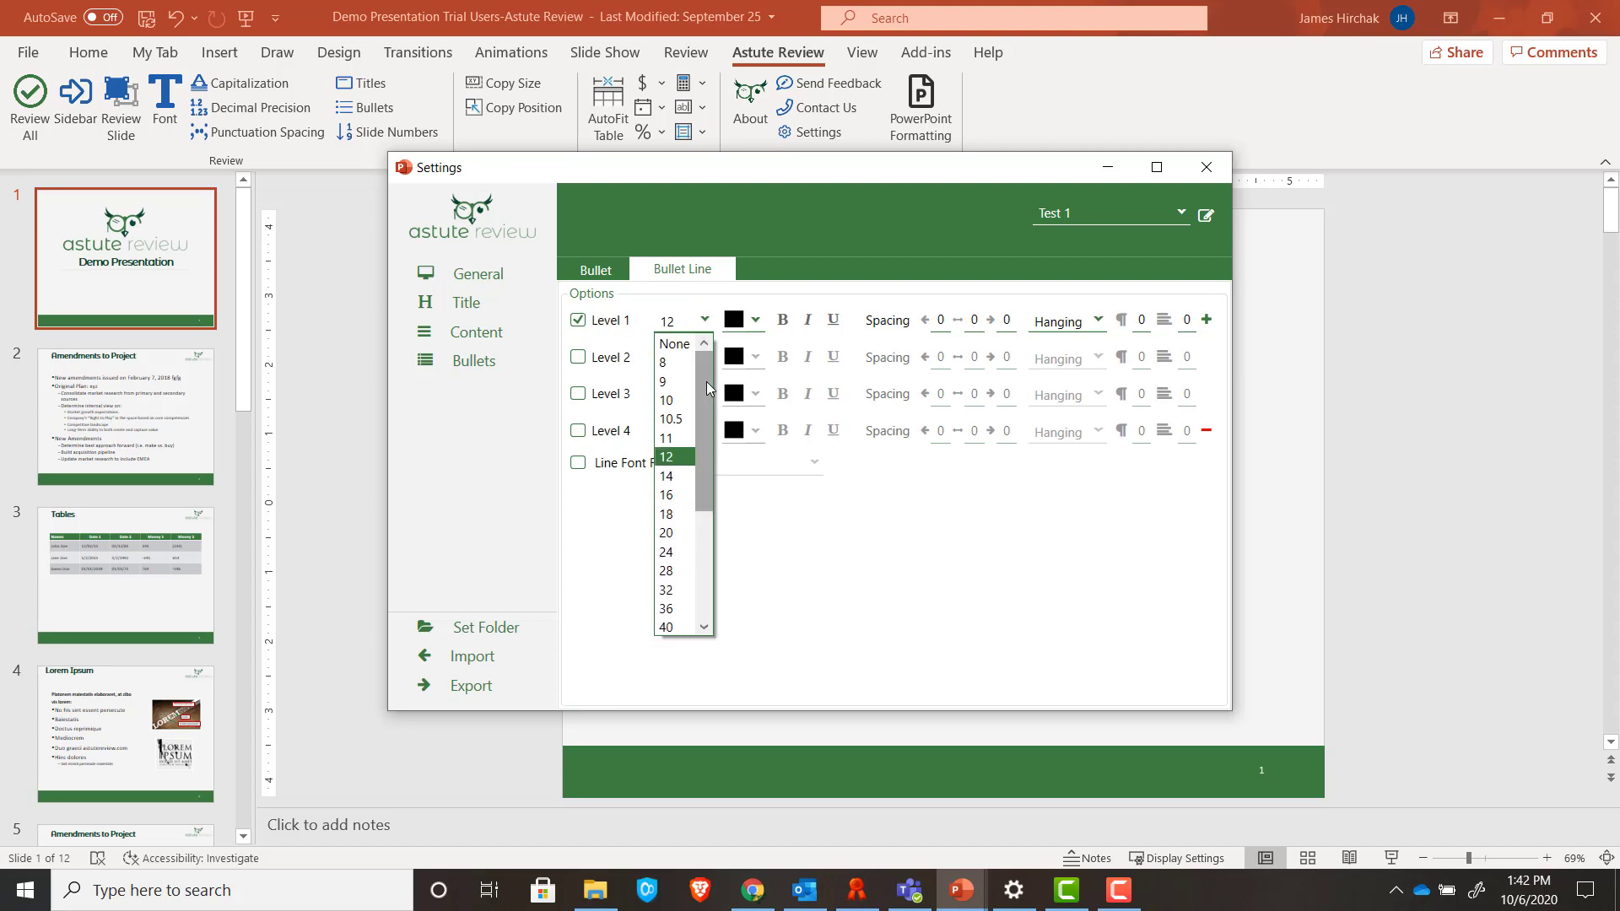
{"action": "left_click", "coordinate": [680, 343]}
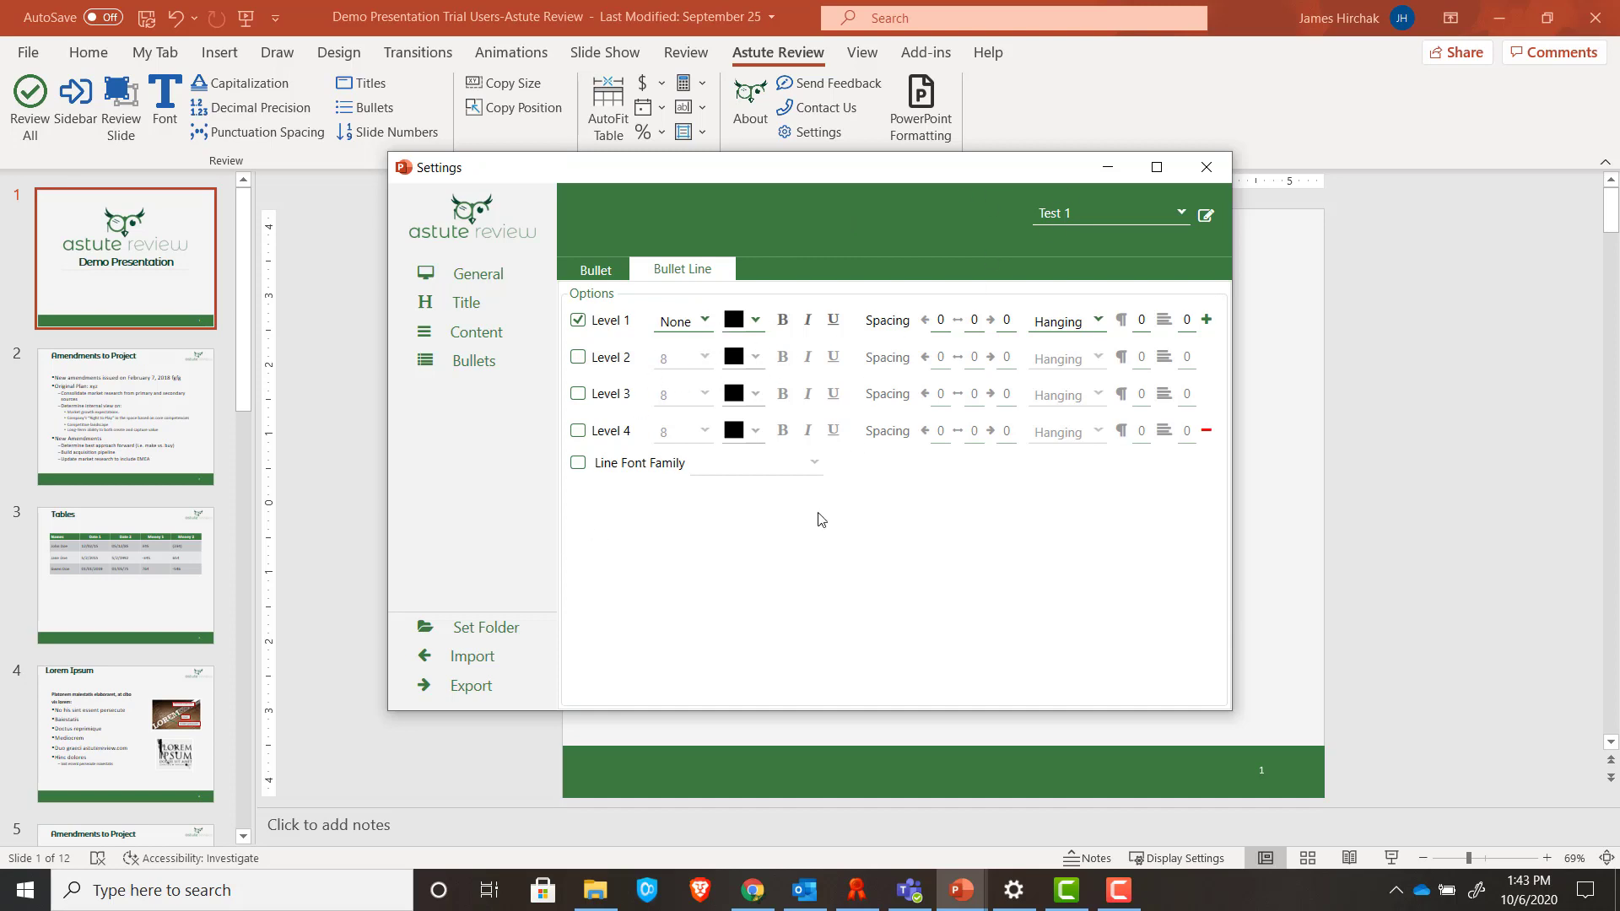
Browse the saved .astute settings files in the AR Settings folder and leave without opening one.
{"action": "left_click", "coordinate": [516, 629]}
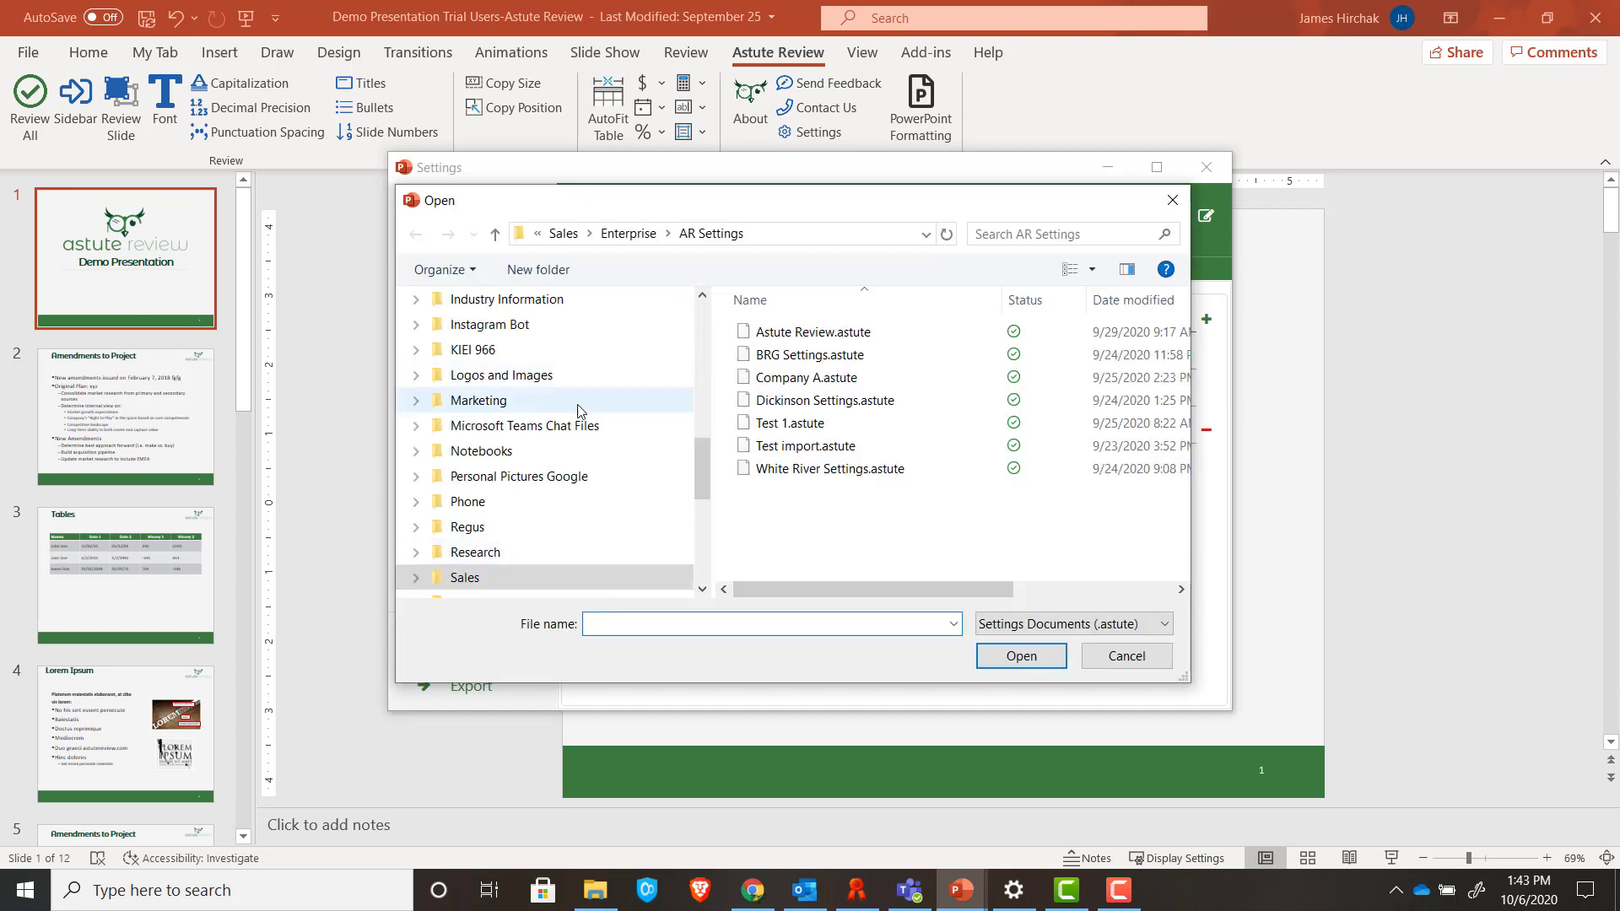
{"action": "left_click_drag", "start_coordinate": [702, 488], "coordinate": [711, 451]}
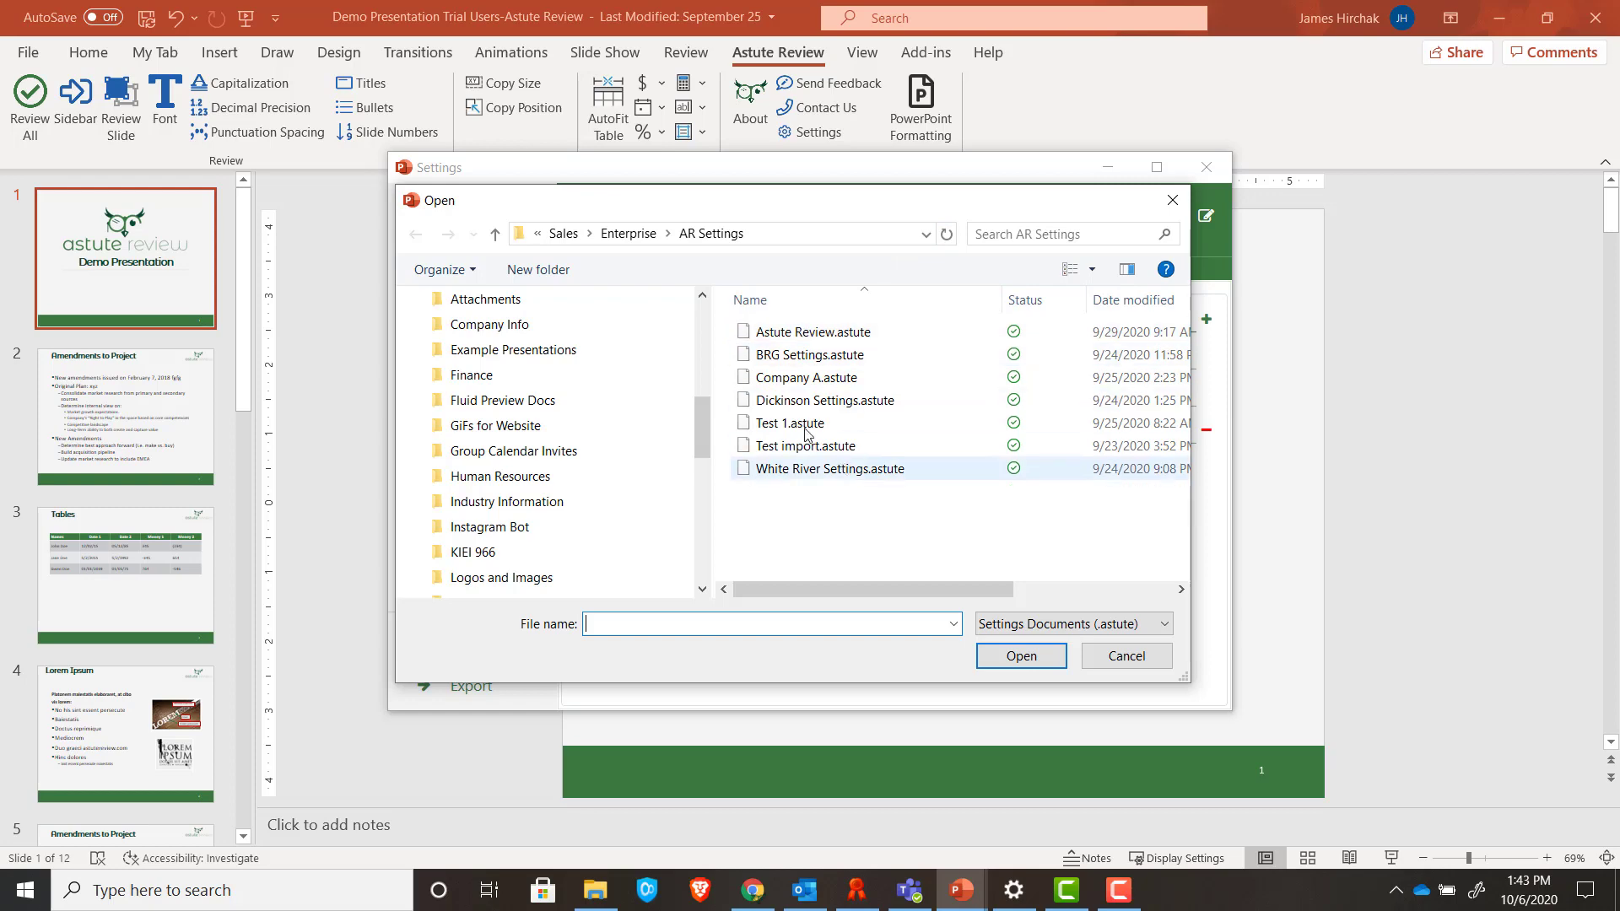
{"action": "left_click", "coordinate": [1117, 654]}
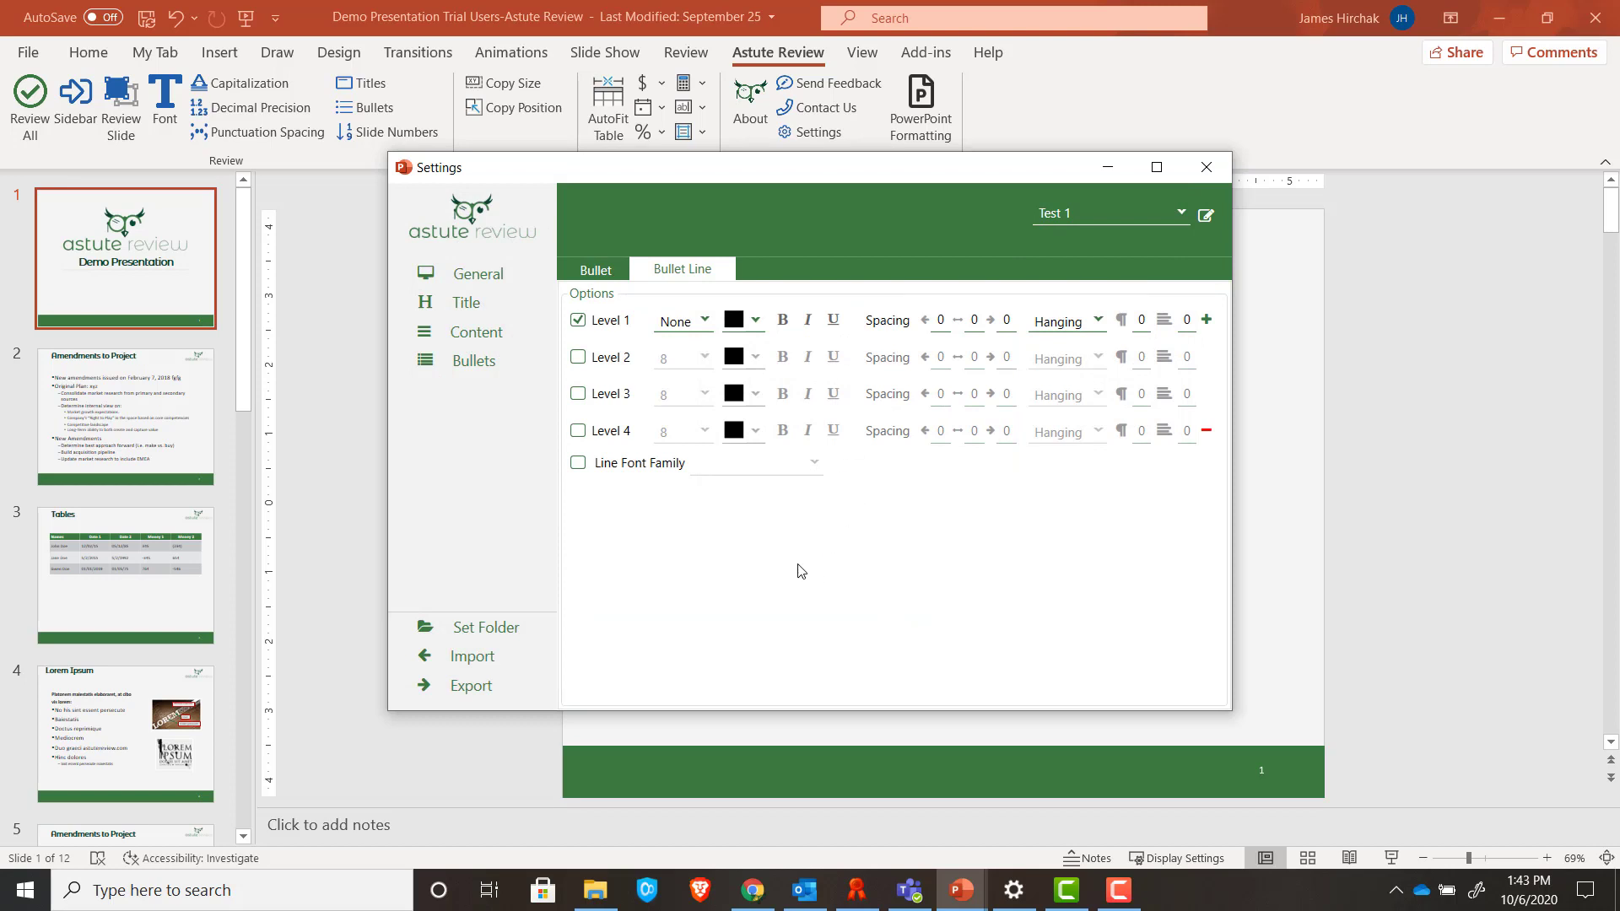
Export the current settings to the AR Settings folder as Test Num 1.astute.
{"action": "left_click", "coordinate": [470, 689]}
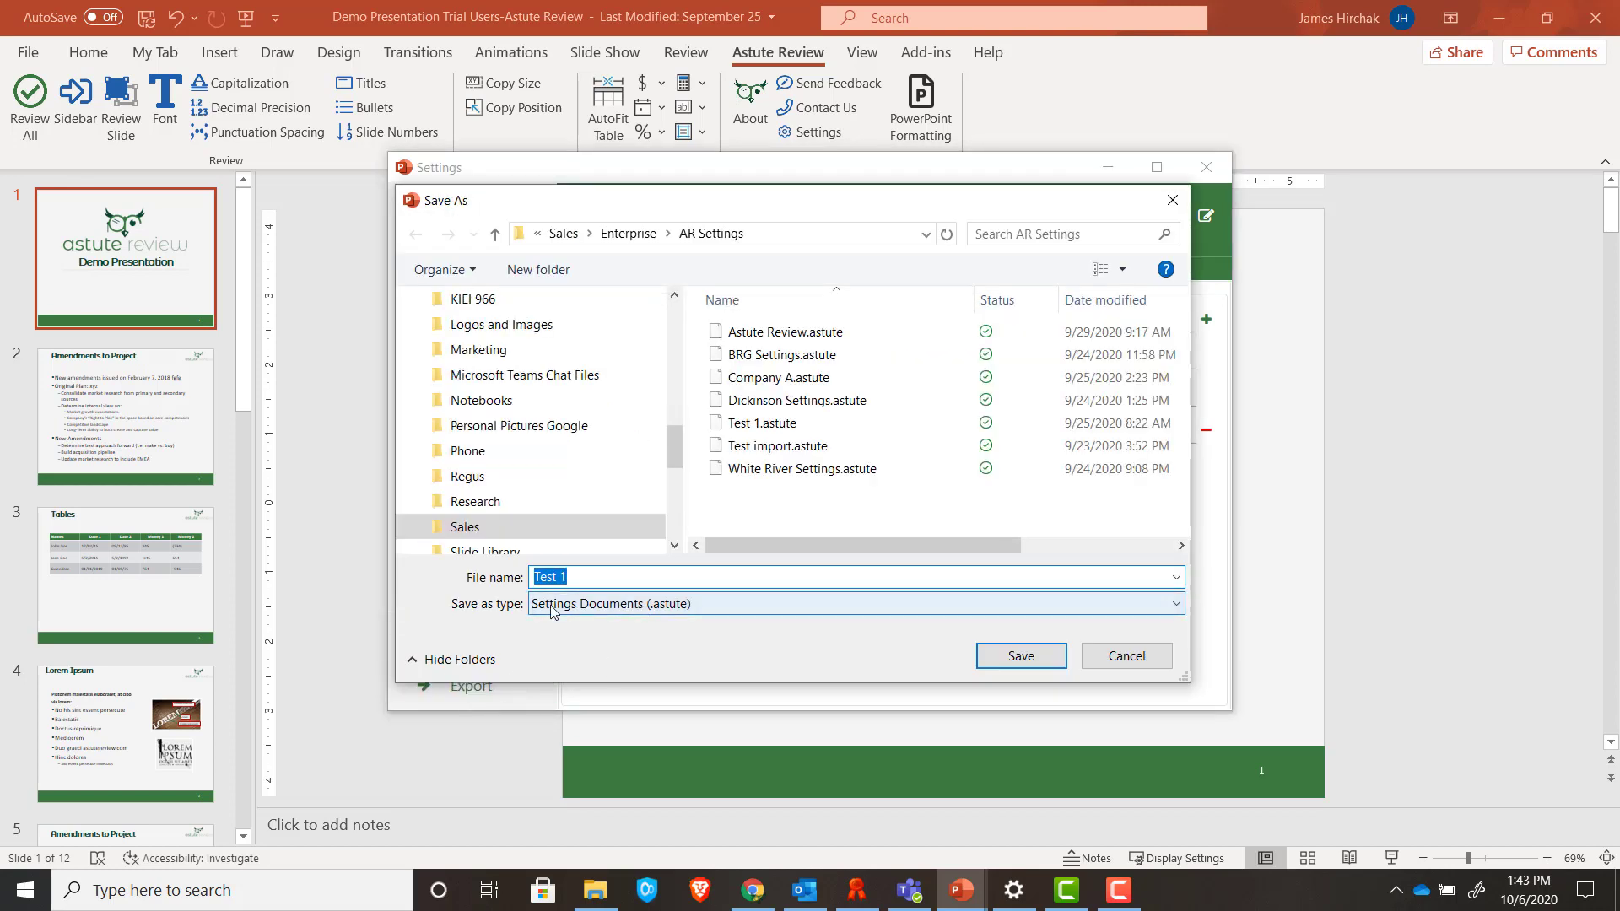
{"action": "left_click", "coordinate": [582, 579]}
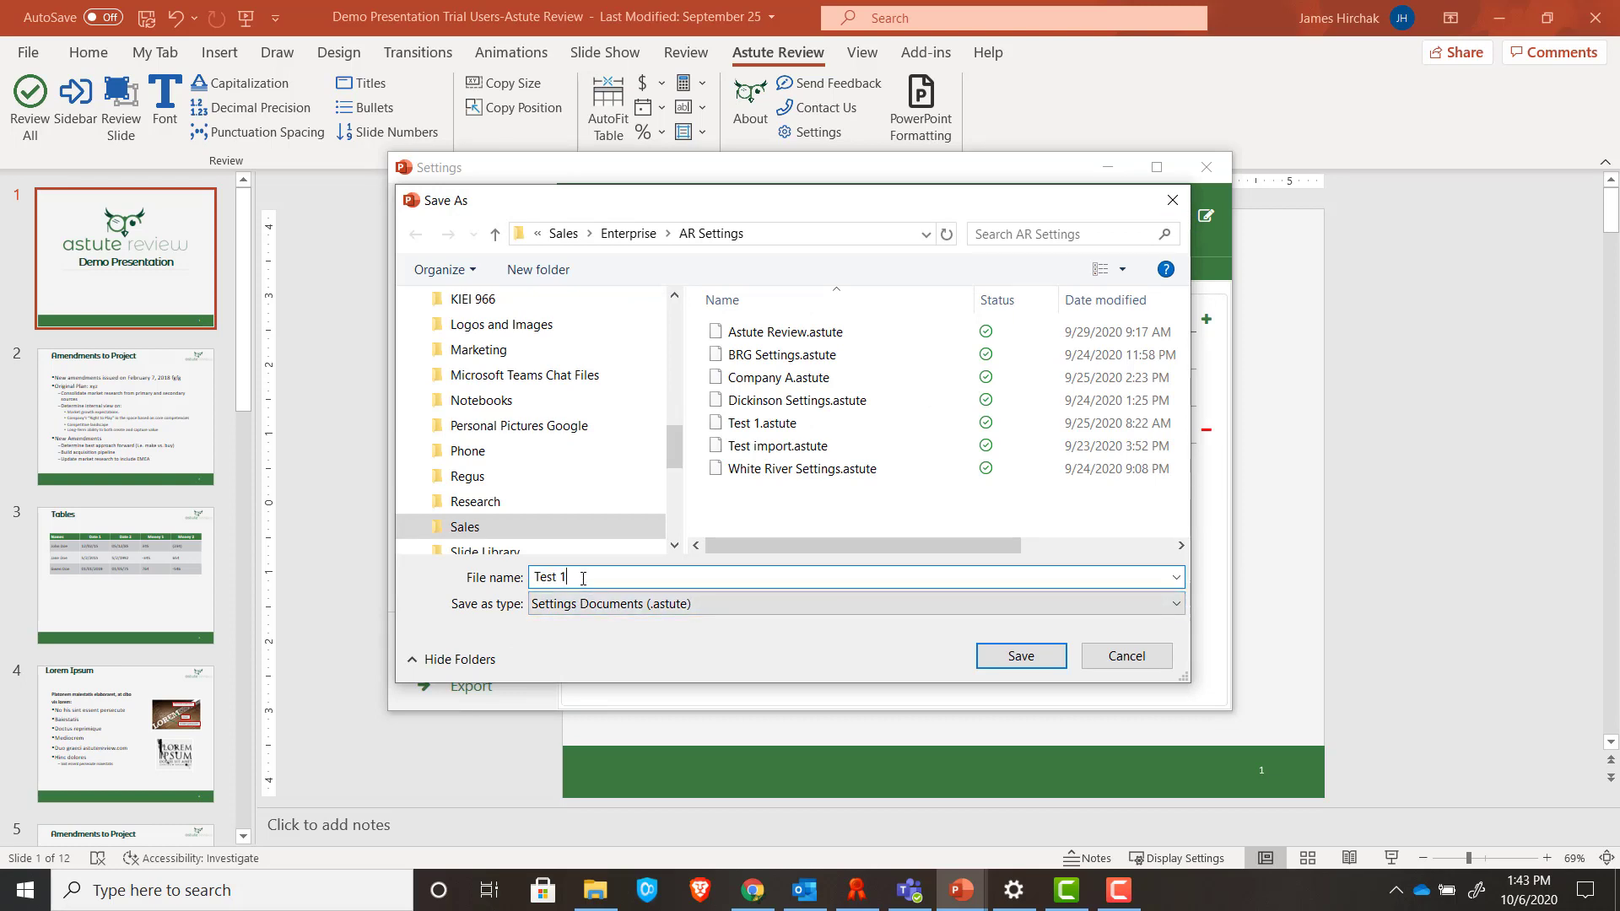
{"action": "type", "text": "Num"}
{"action": "left_click", "coordinate": [1003, 655]}
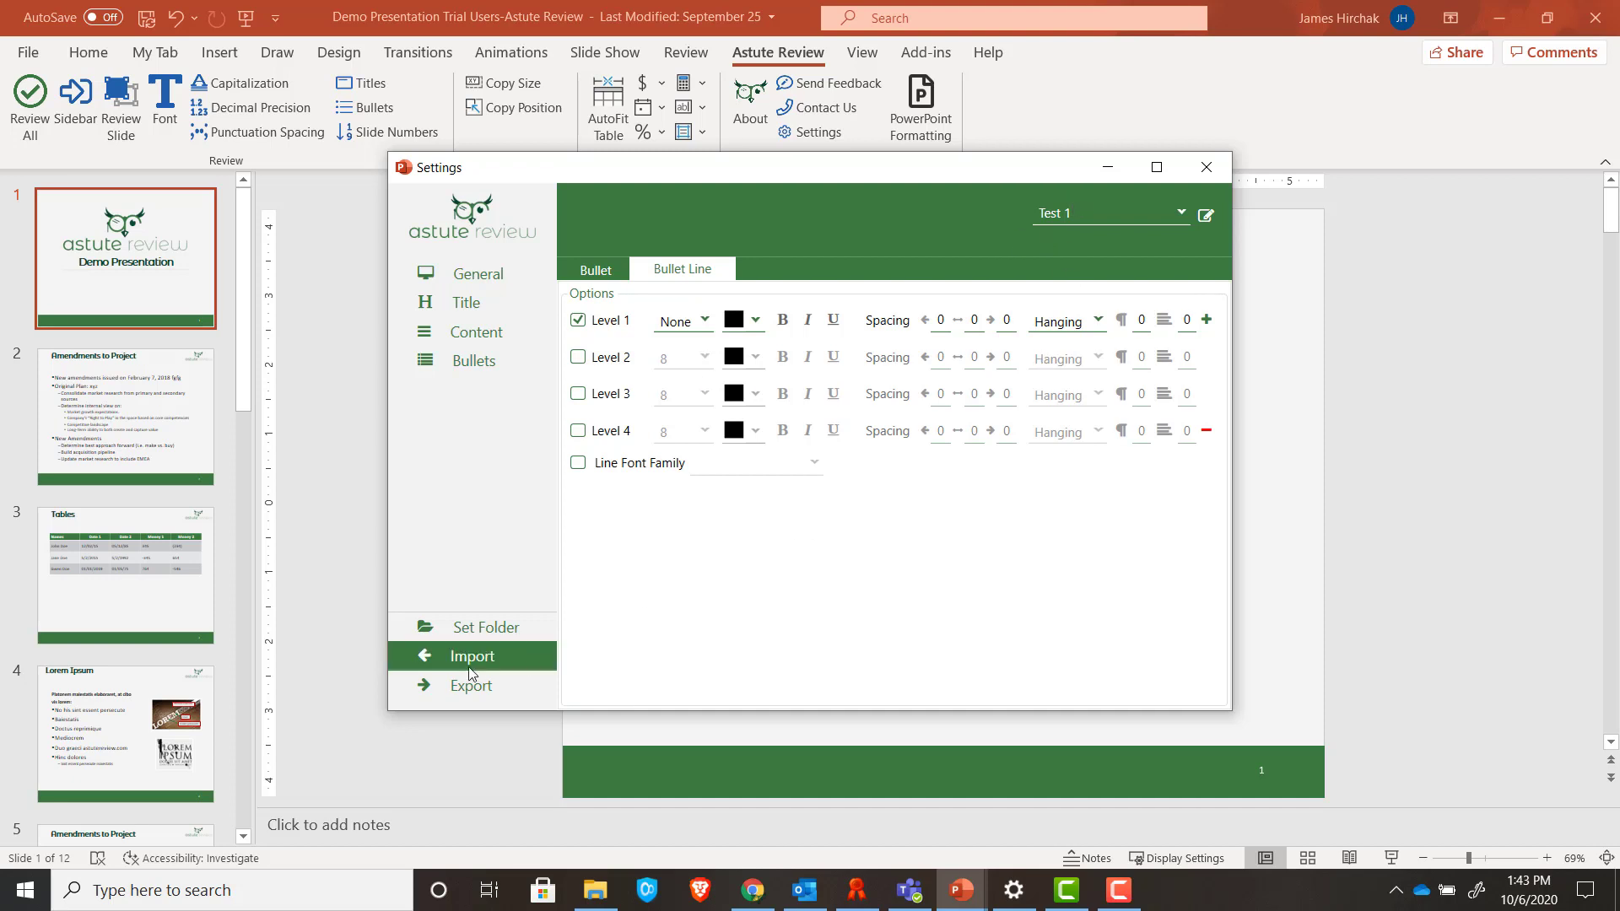
Check the AR Settings folder's importable files for the exported Test Num 1.astute, and cancel the import.
{"action": "left_click", "coordinate": [509, 666]}
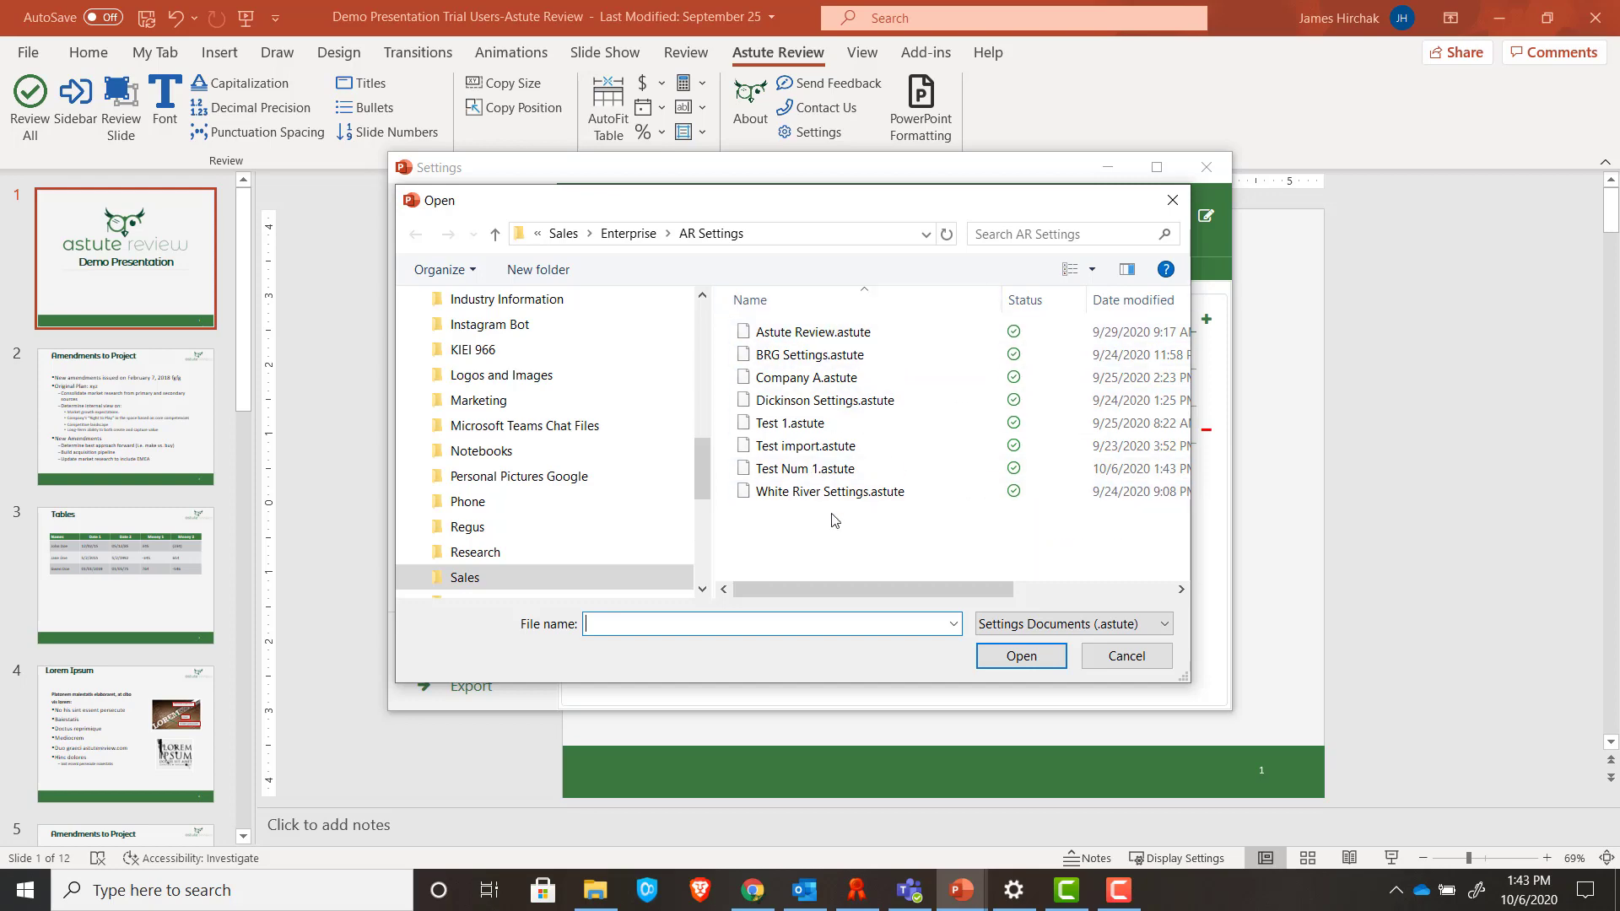
{"action": "left_click", "coordinate": [1127, 656]}
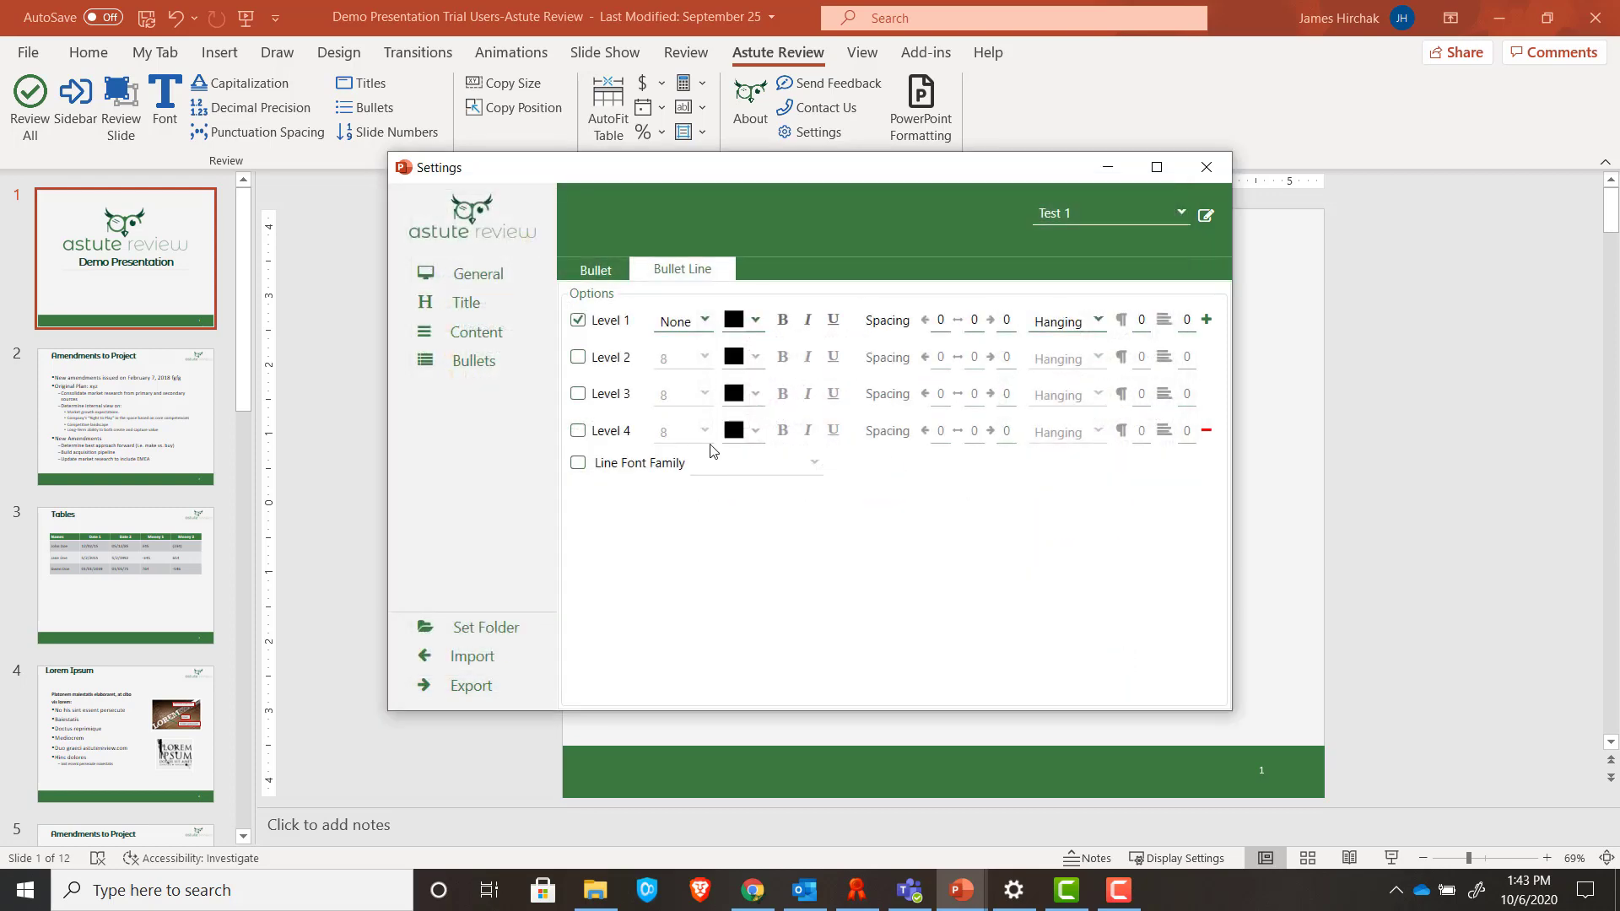
{"action": "left_click", "coordinate": [602, 274]}
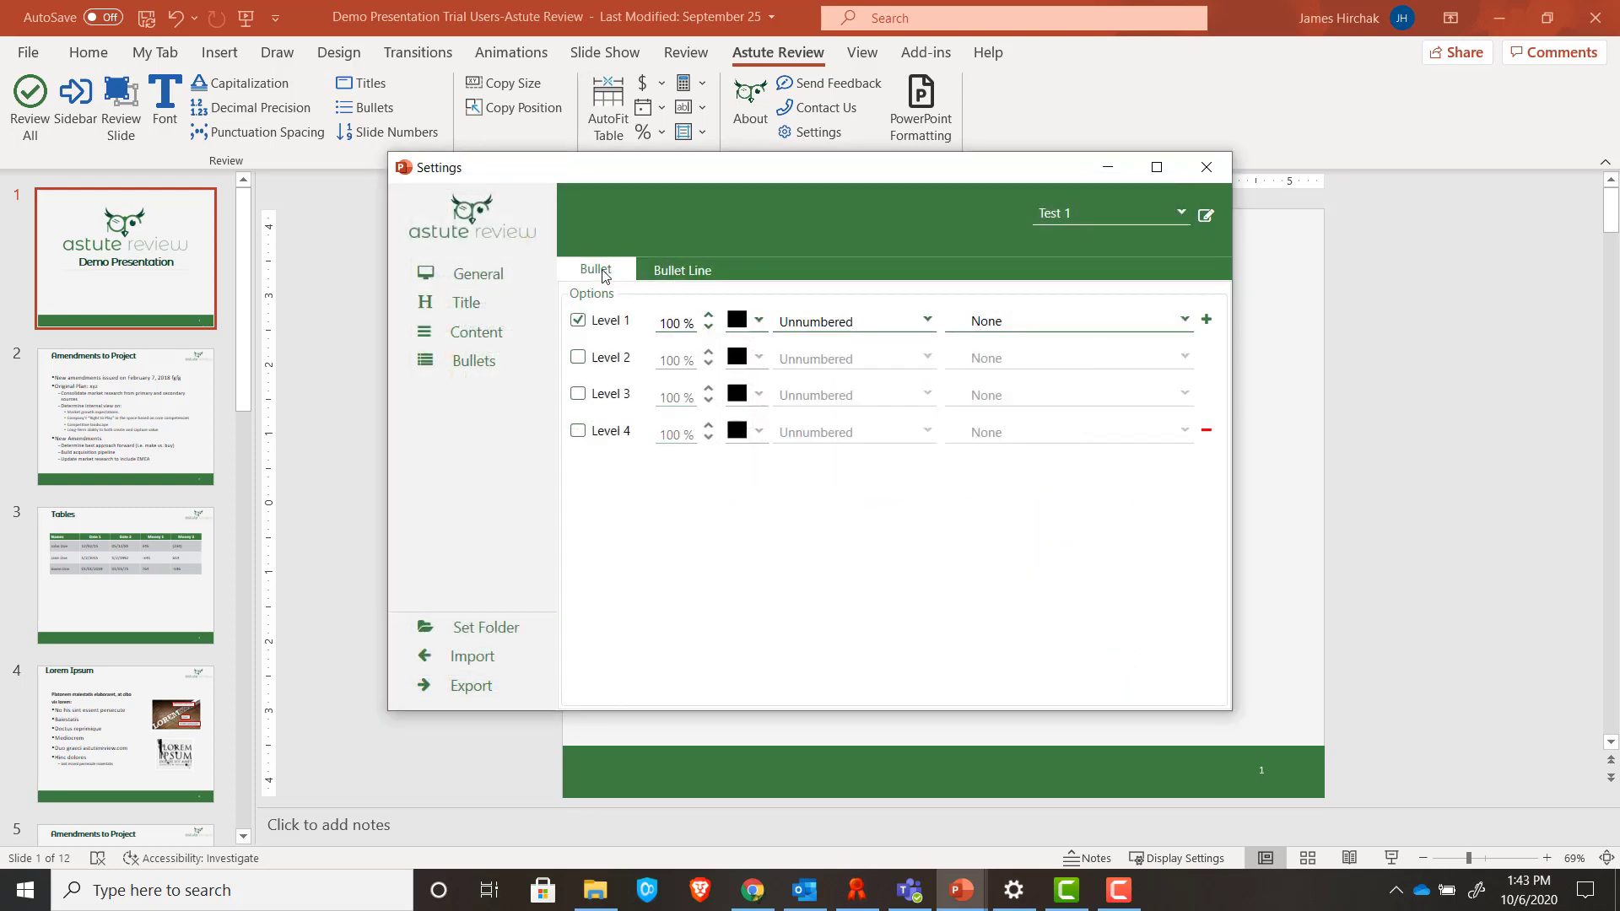
{"action": "left_click", "coordinate": [519, 304]}
{"action": "left_click", "coordinate": [513, 327]}
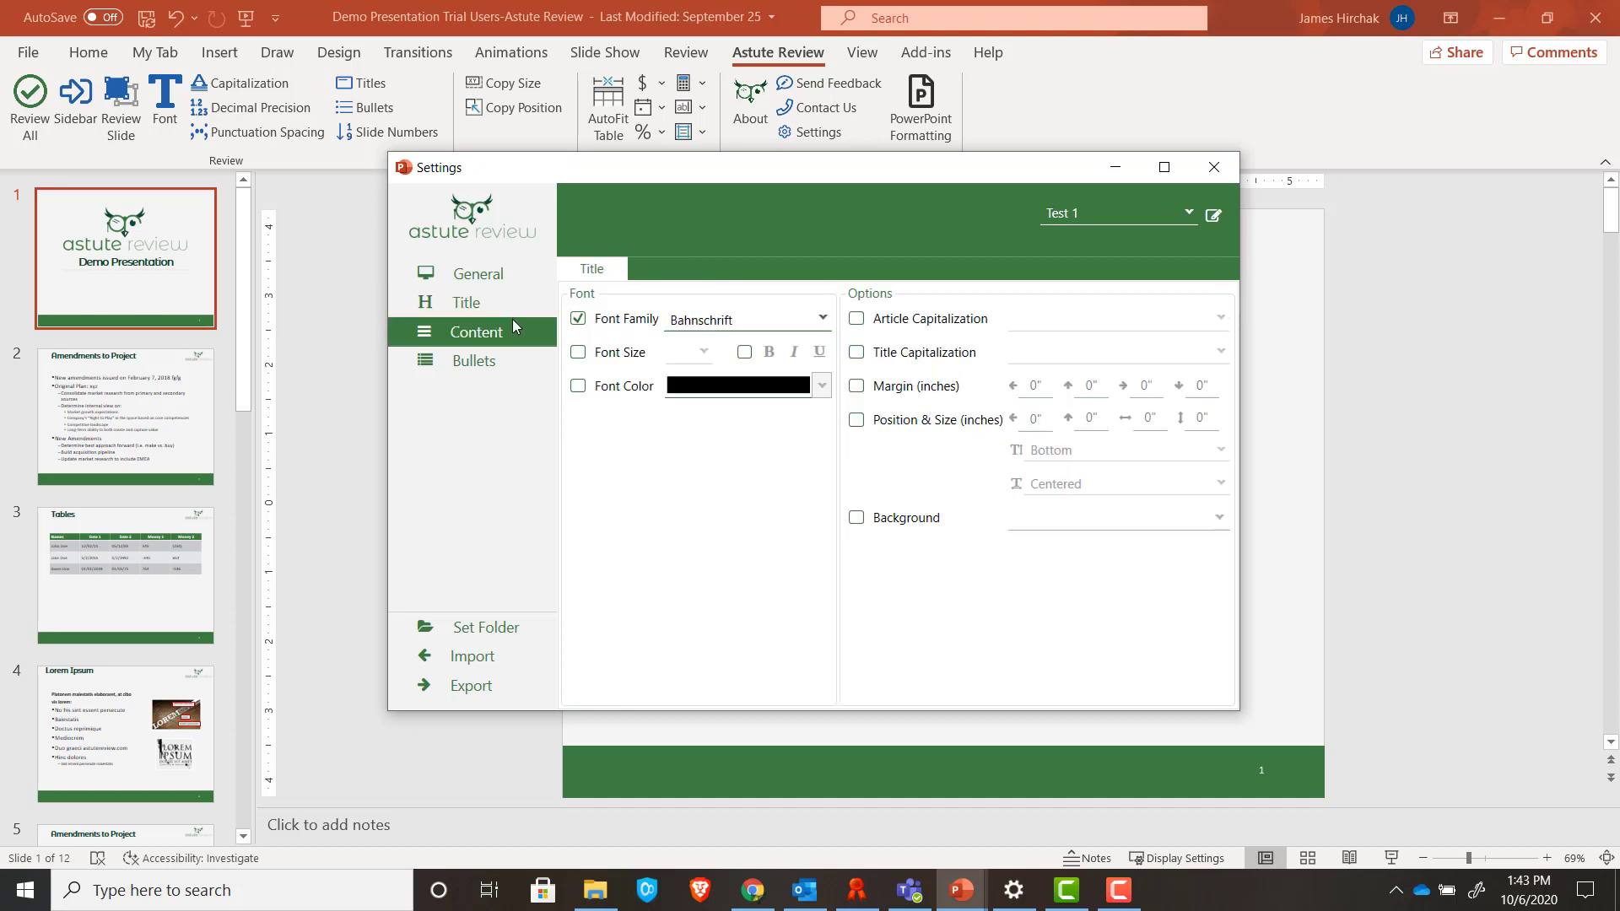